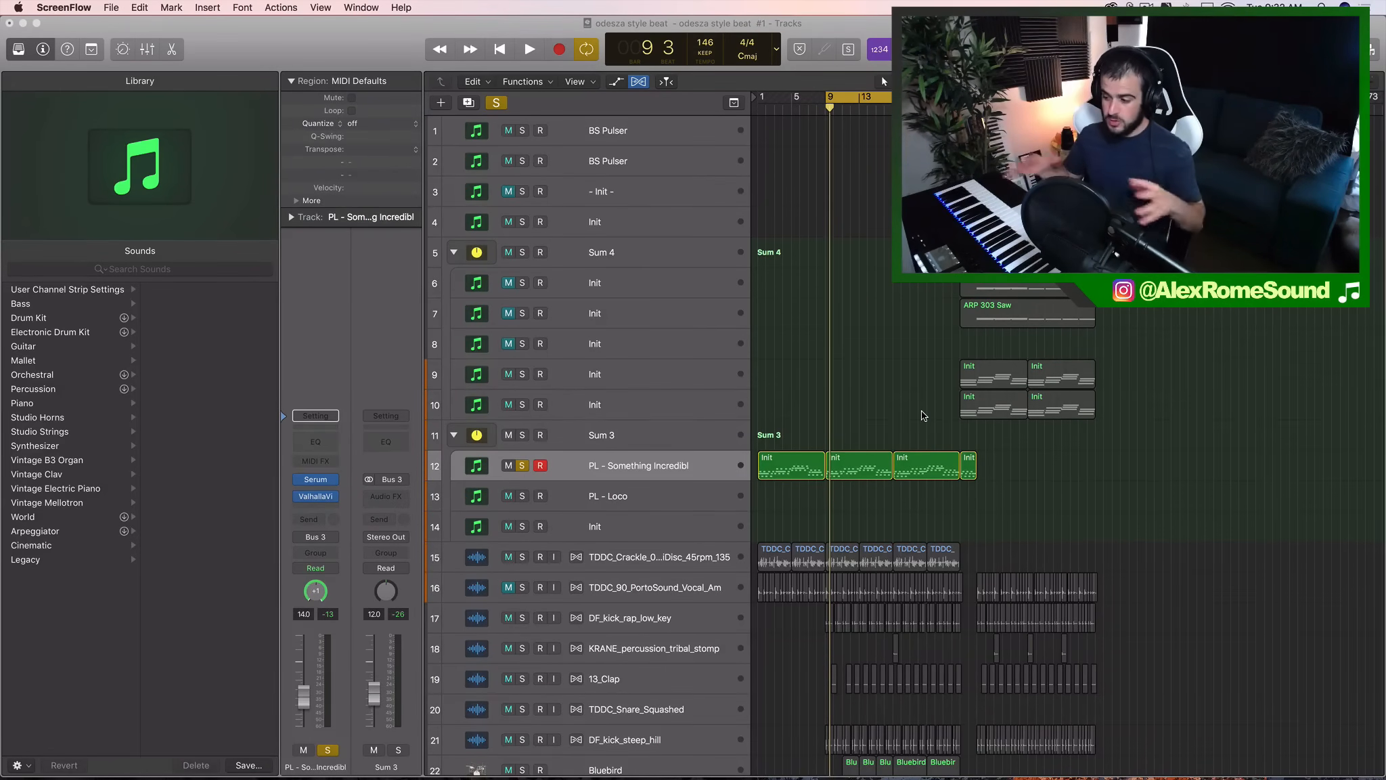
{"action": "left_click_drag", "start_coordinate": [1001, 467], "coordinate": [959, 516]}
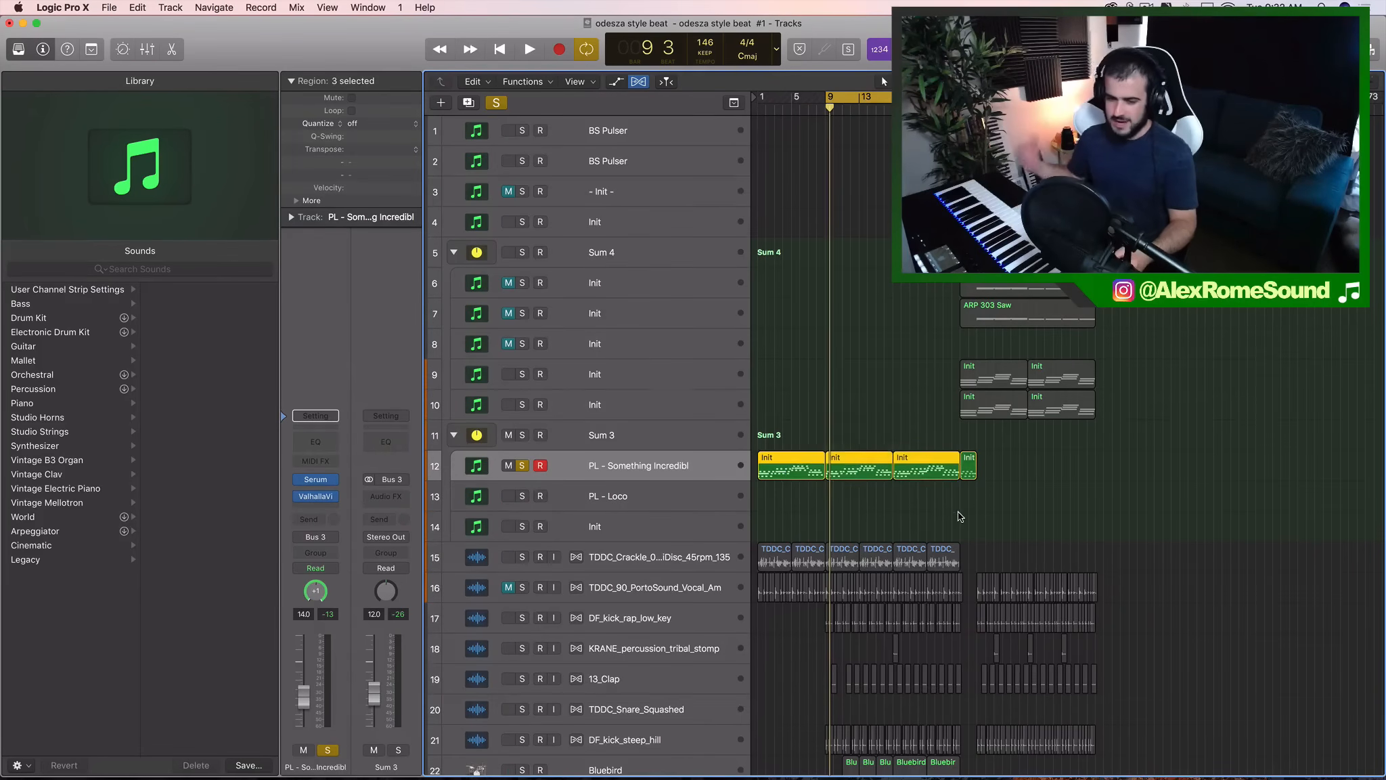
{"action": "left_click", "coordinate": [969, 515]}
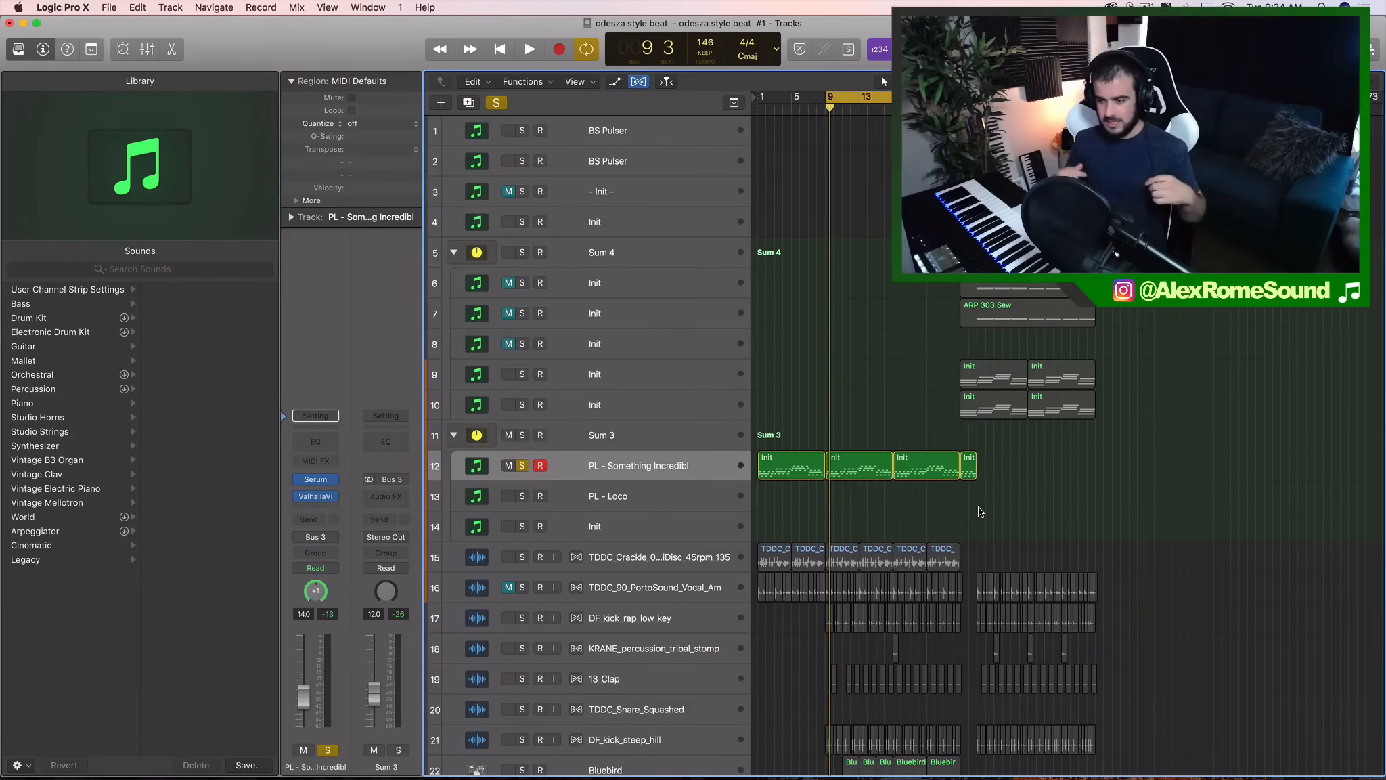
{"action": "left_click_drag", "start_coordinate": [1000, 494], "coordinate": [771, 466]}
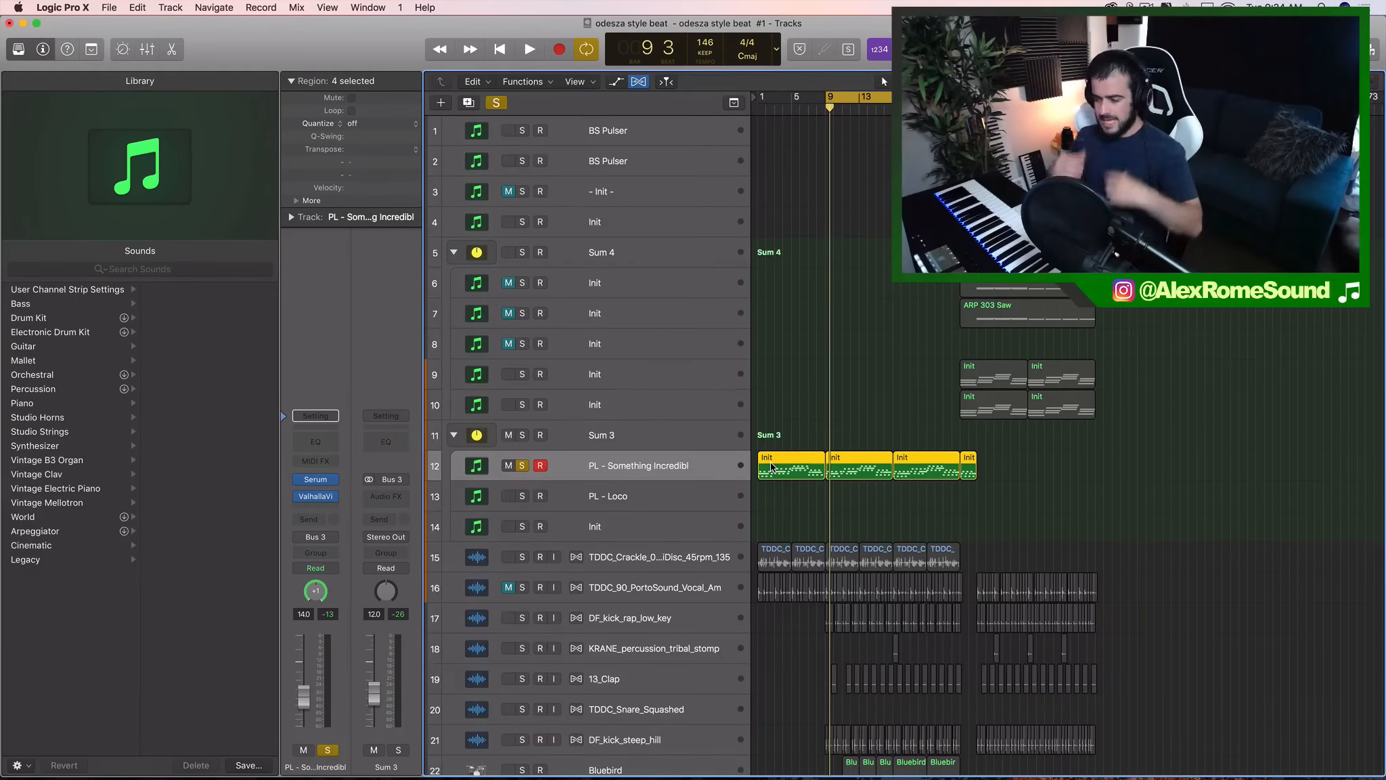
{"action": "left_click", "coordinate": [522, 466]}
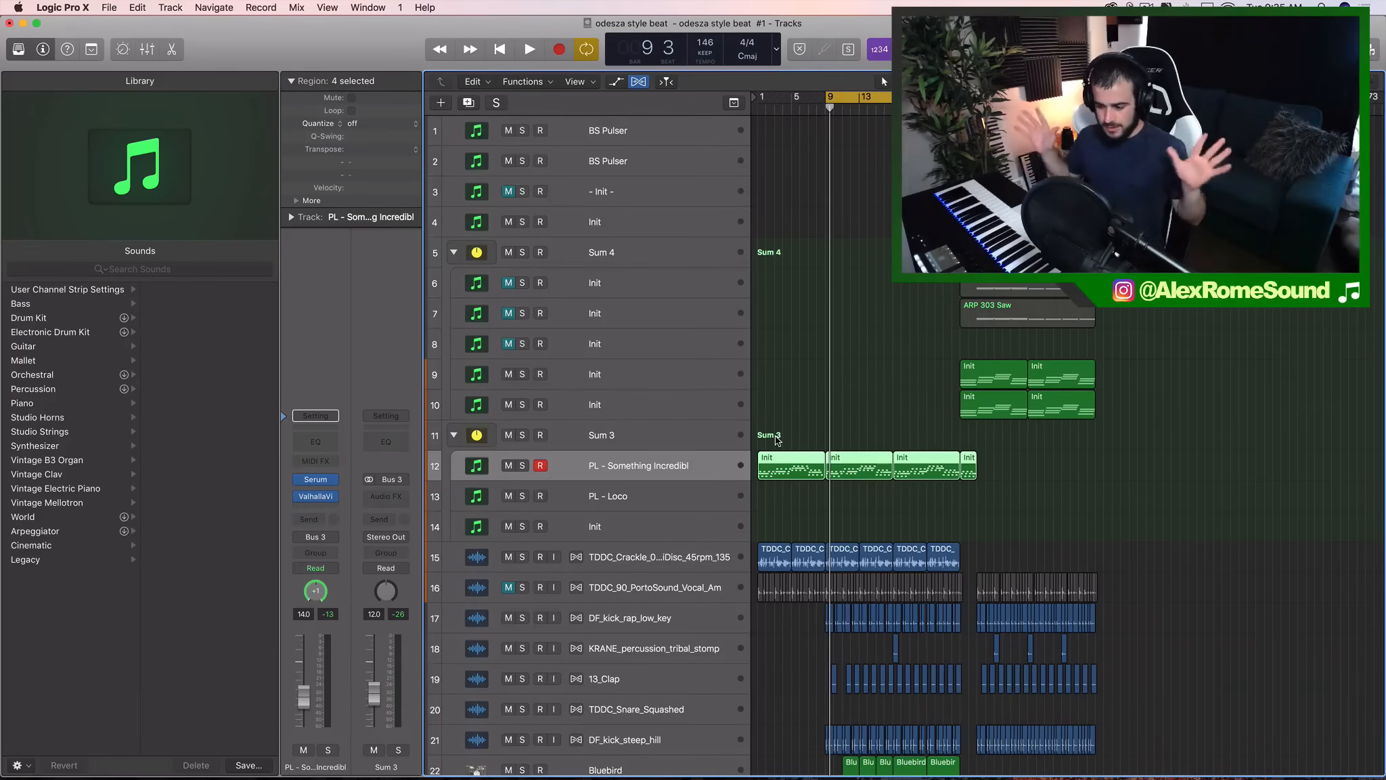
{"action": "left_click", "coordinate": [948, 504]}
{"action": "left_click_drag", "start_coordinate": [976, 490], "coordinate": [792, 463]}
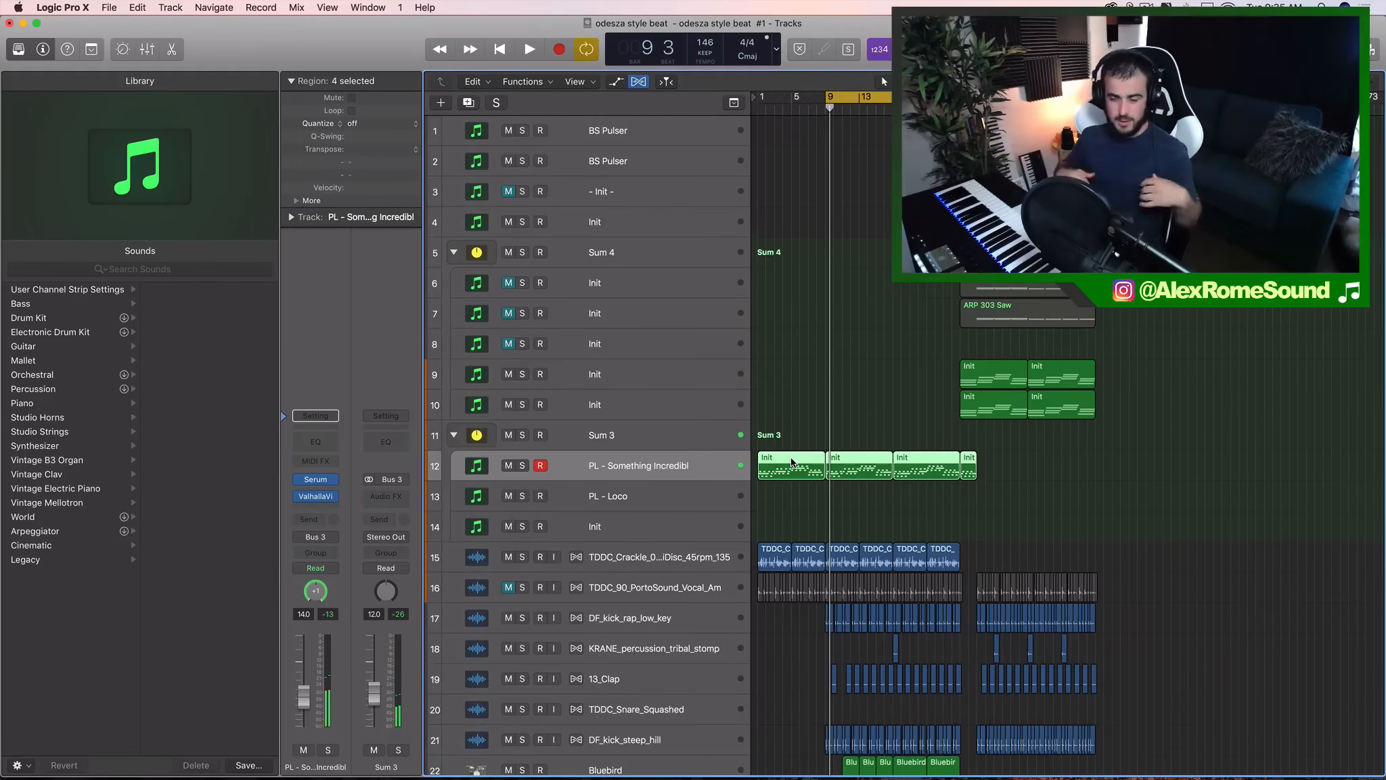
{"action": "left_click", "coordinate": [893, 426]}
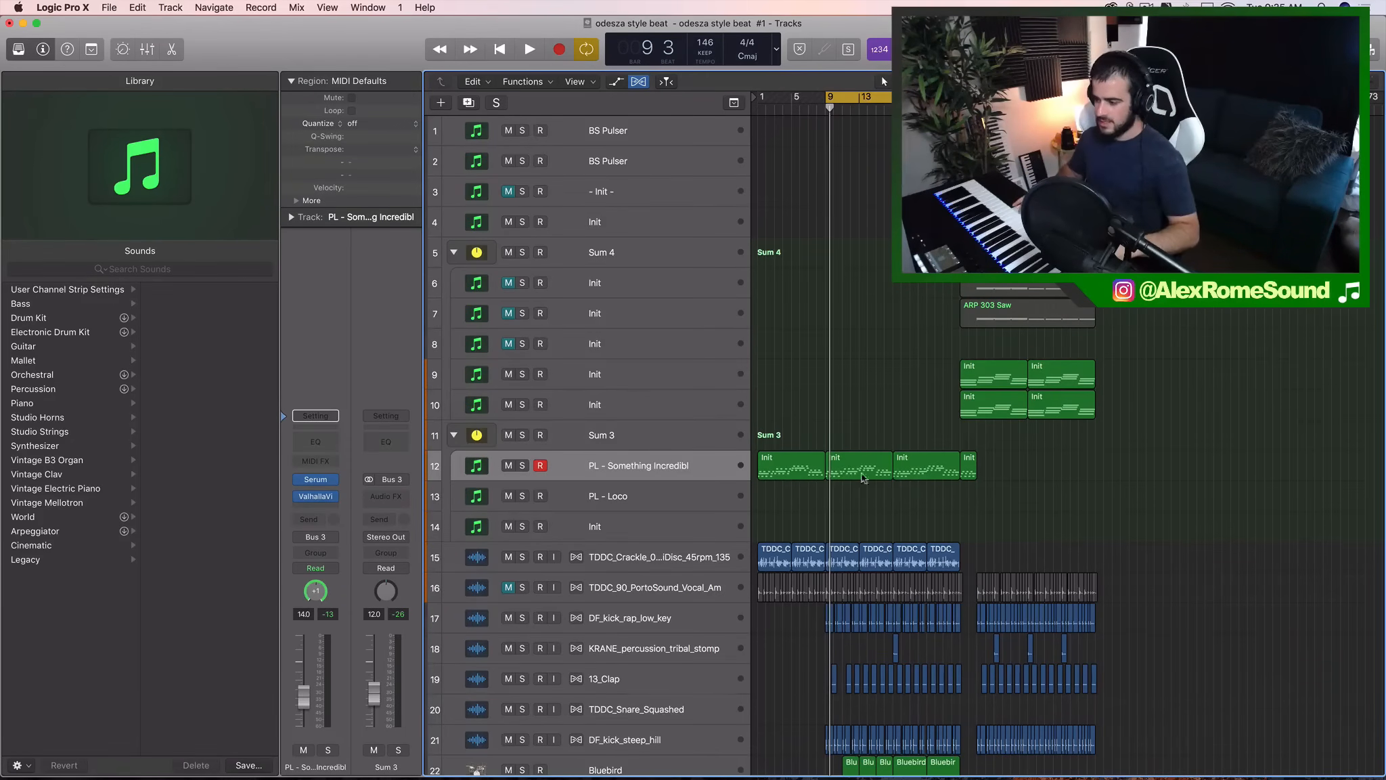
- Solo the PL - Something Incredibl track and listen to its melody, then stop playback
{"action": "left_click", "coordinate": [522, 465]}
{"action": "key", "text": "space"}
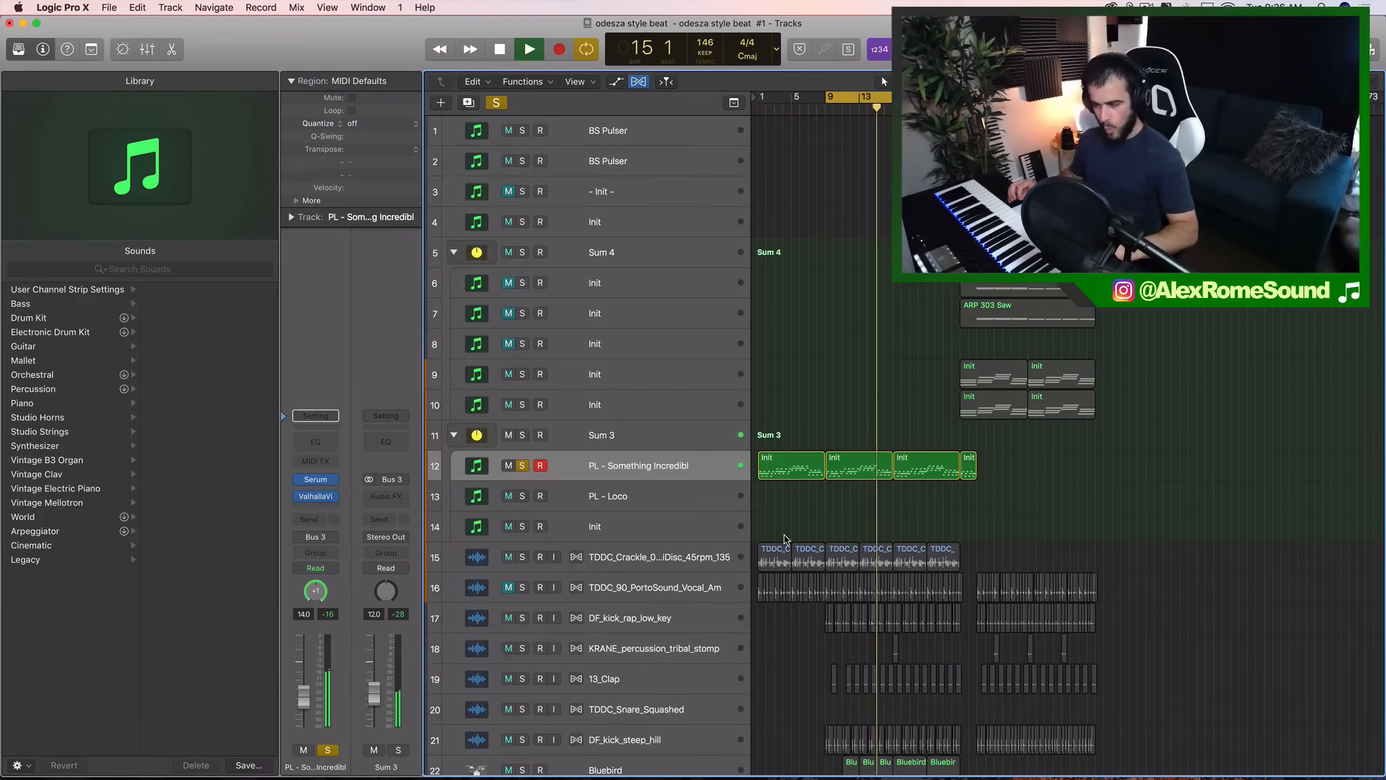
{"action": "key", "text": "space"}
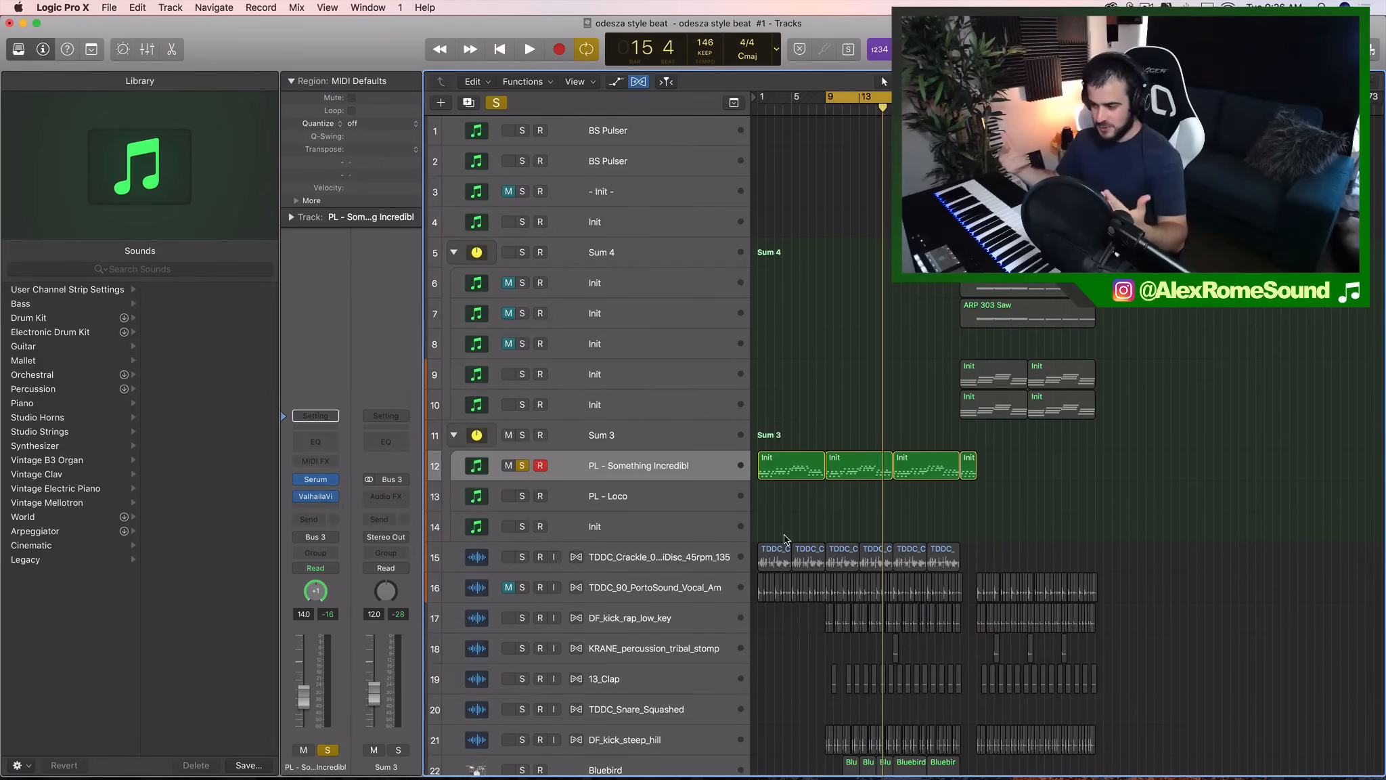
- Duplicate the four regions of PL - Something Incredibl and place the copies on the PL - Loco track starting at bar 1
{"action": "left_click_drag", "start_coordinate": [1014, 456], "coordinate": [779, 466]}
{"action": "left_click_drag", "start_coordinate": [776, 419], "coordinate": [968, 497]}
{"action": "left_click", "coordinate": [999, 494]}
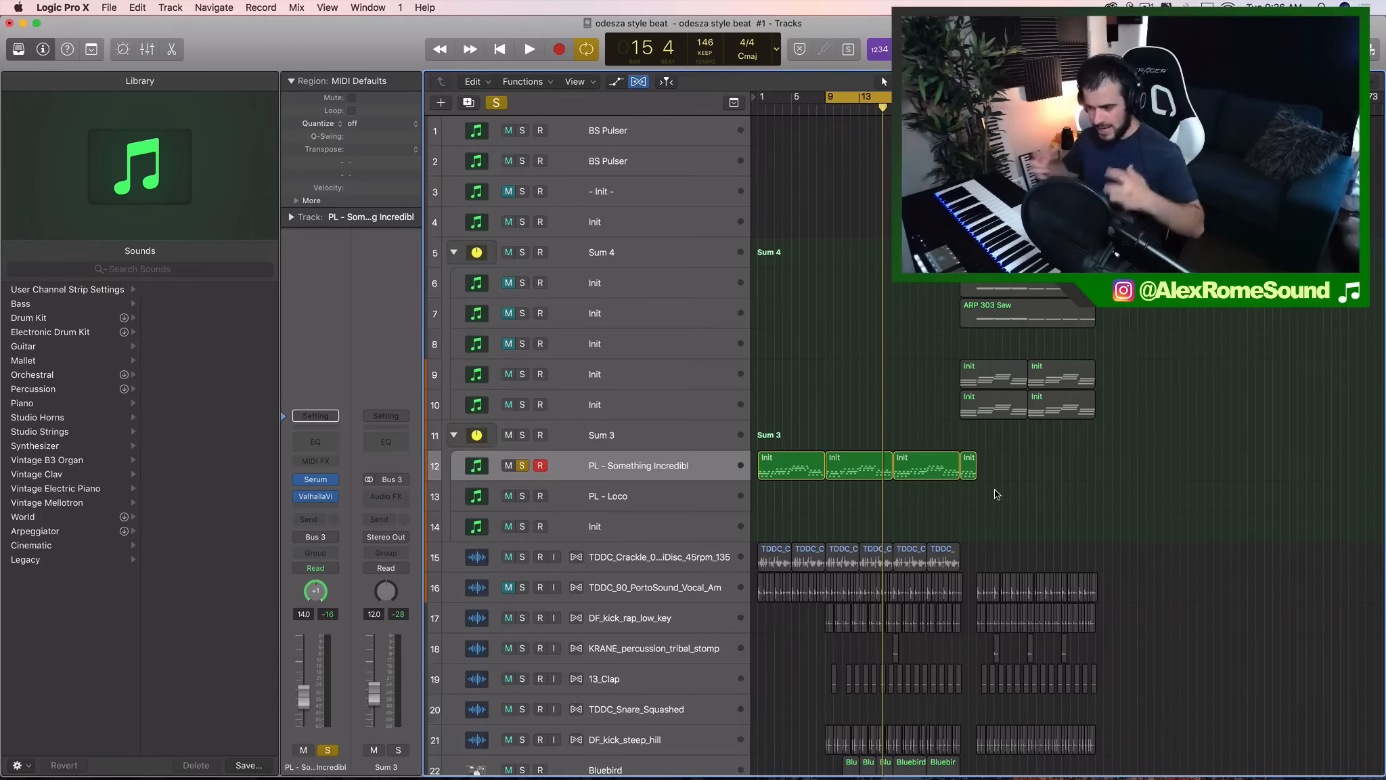
{"action": "left_click", "coordinate": [735, 477]}
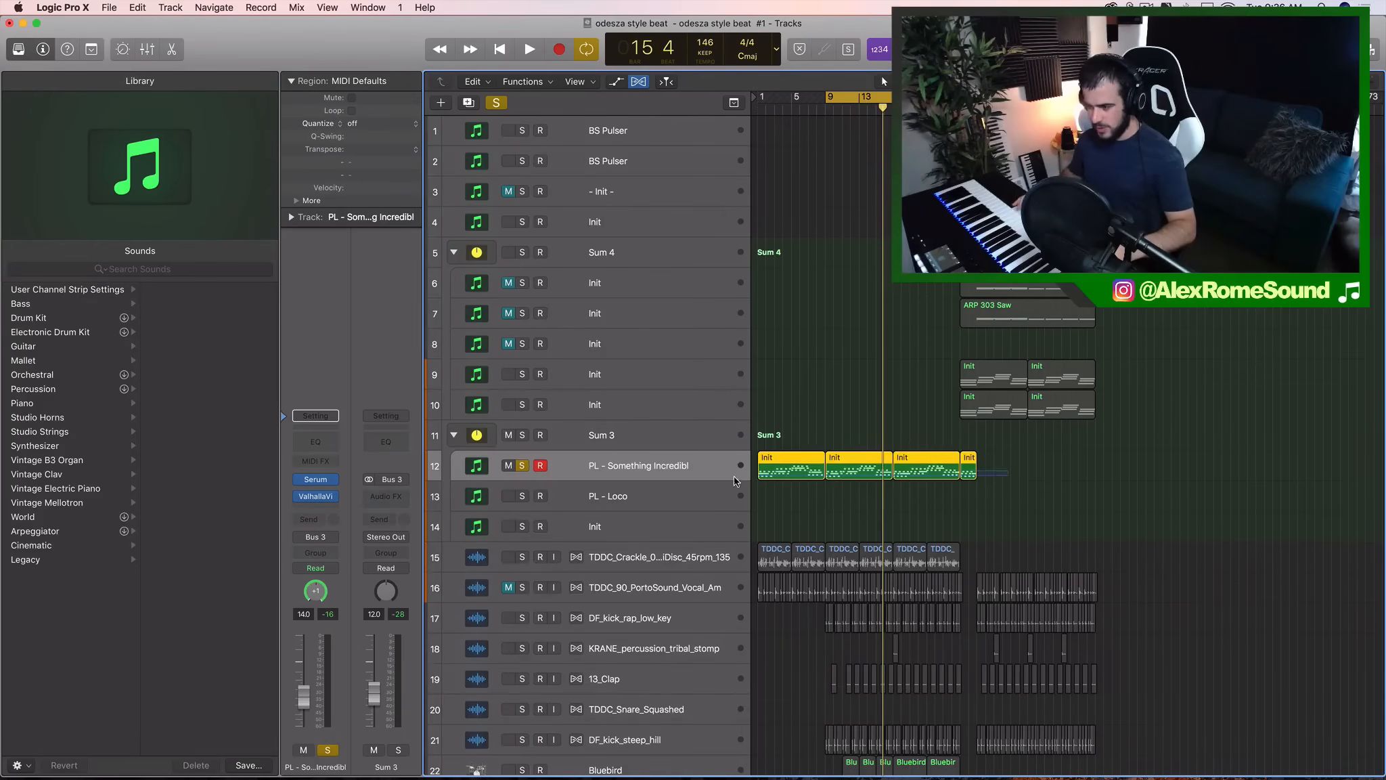
{"action": "key", "text": "super+r"}
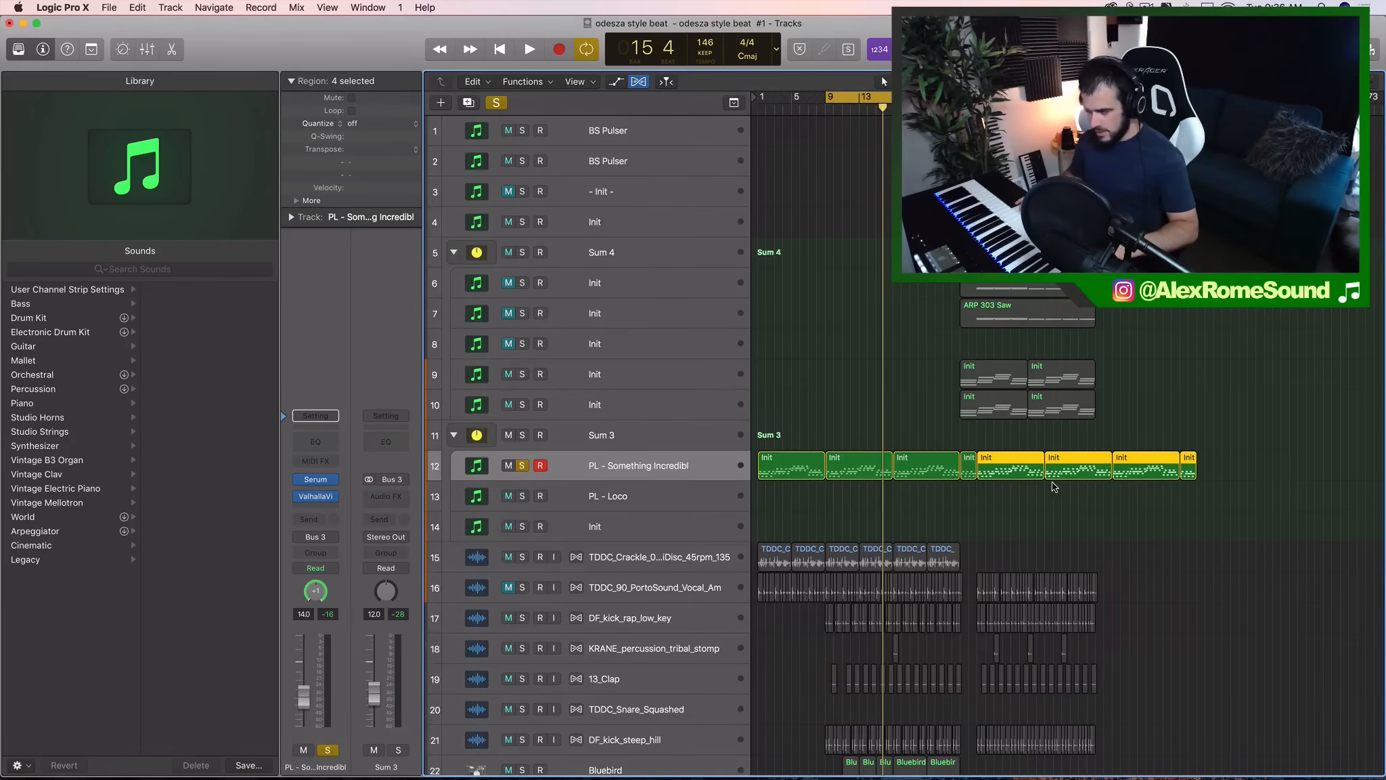
{"action": "left_click_drag", "start_coordinate": [1021, 458], "coordinate": [801, 499]}
- Solo PL - Loco instead of PL - Something Incredibl and inspect its Serum patch
{"action": "left_click", "coordinate": [598, 499]}
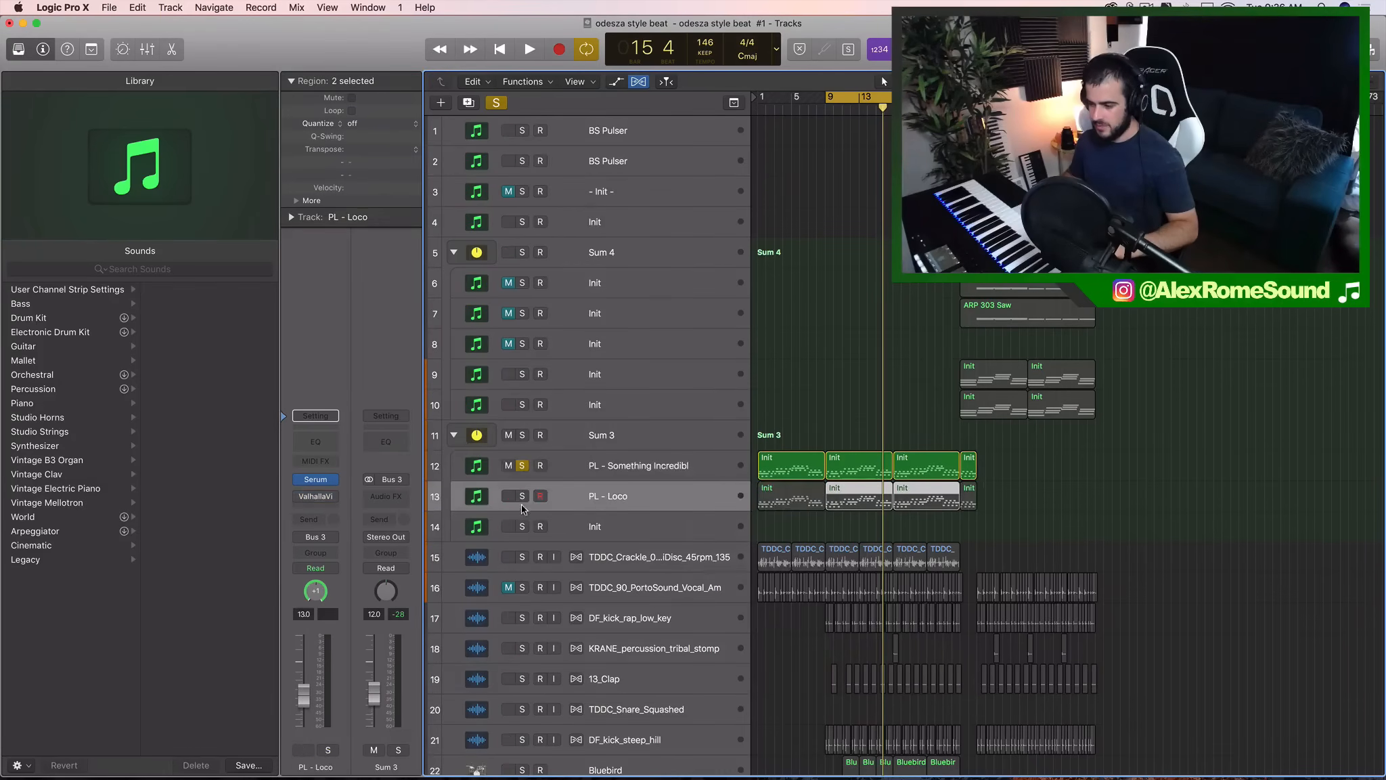
{"action": "left_click", "coordinate": [523, 497]}
{"action": "left_click", "coordinate": [524, 466]}
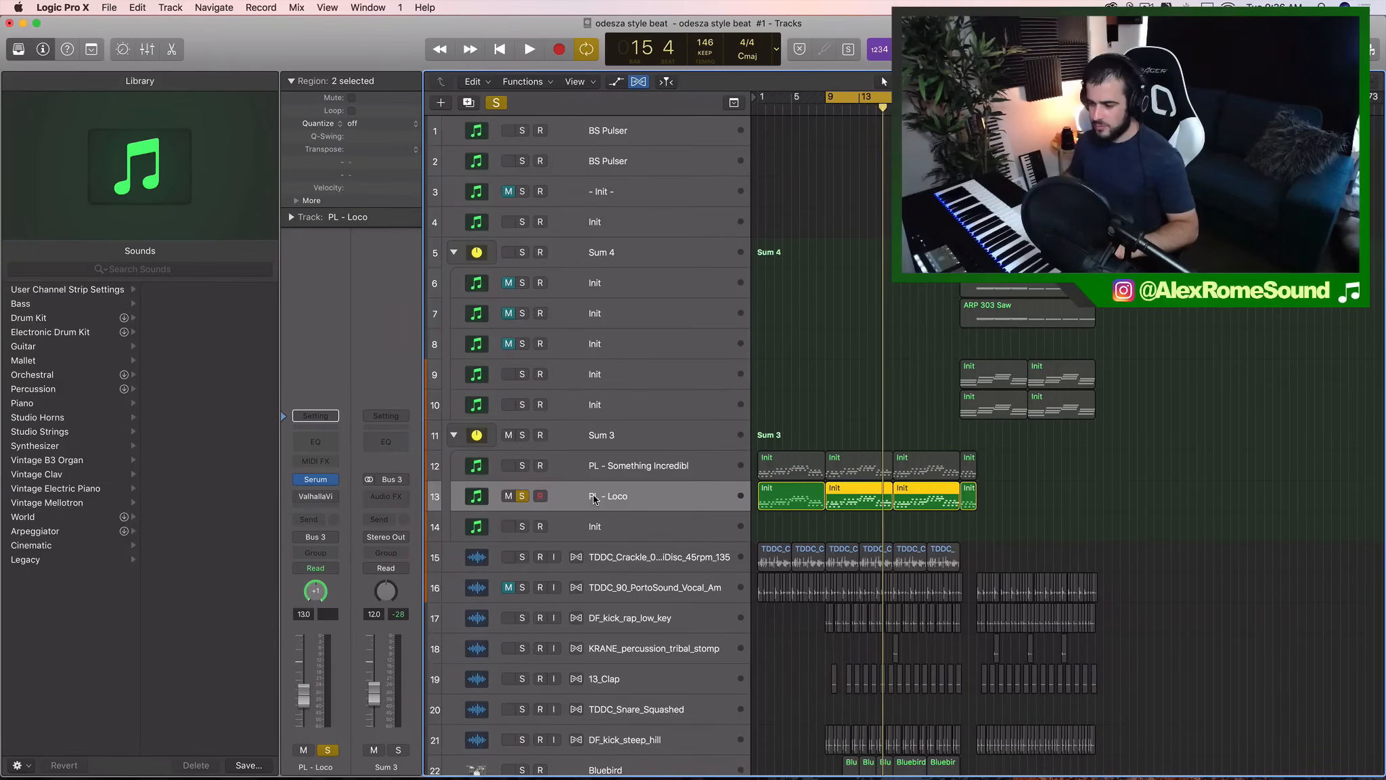
{"action": "left_click", "coordinate": [318, 481]}
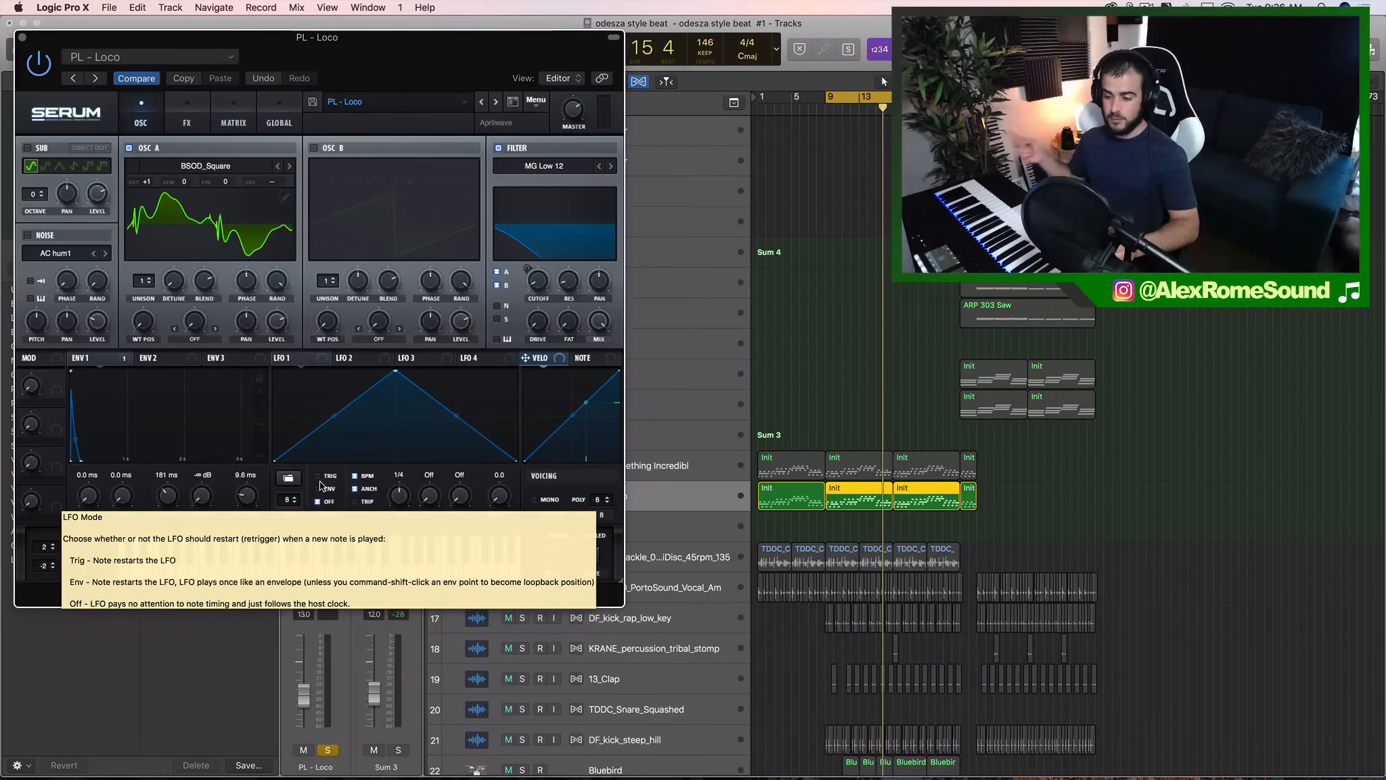
{"action": "left_click", "coordinate": [23, 37]}
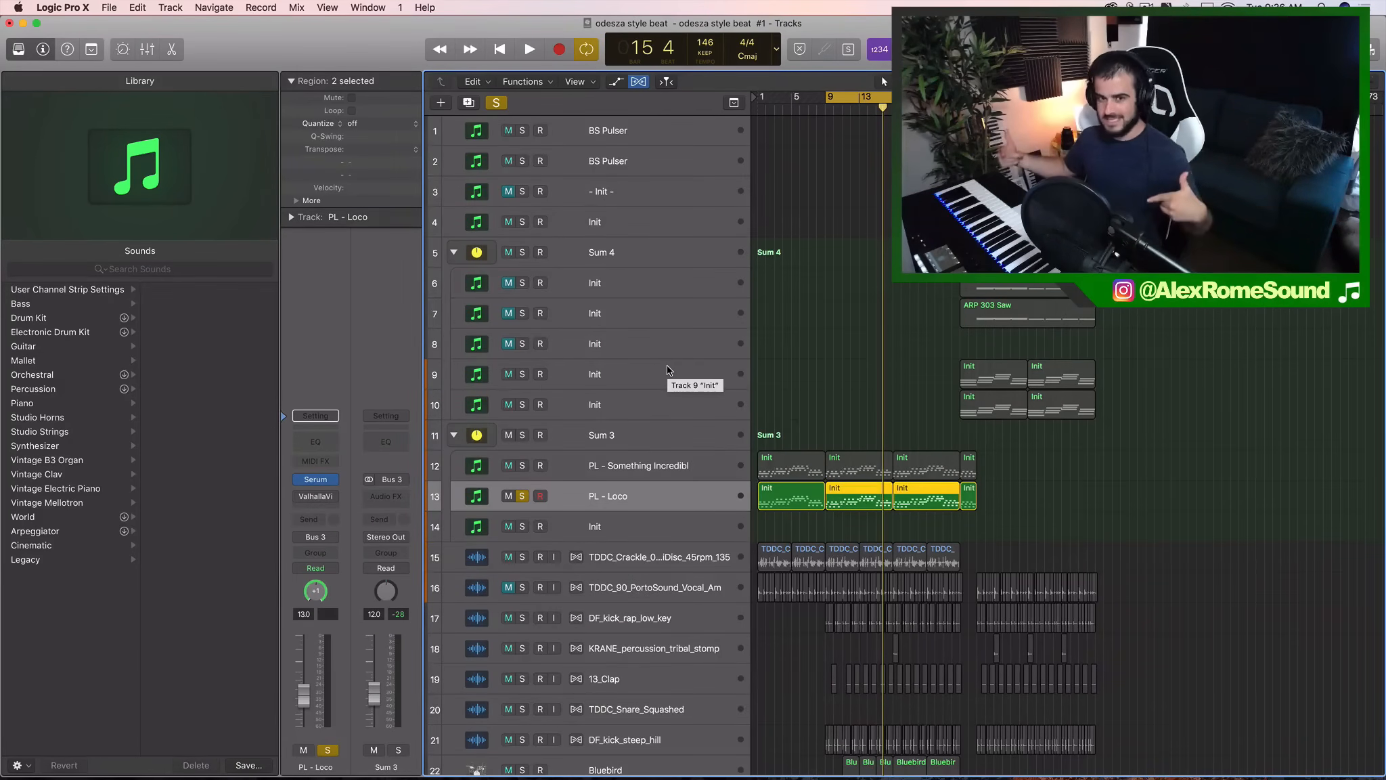
- Play back the soloed PL - Loco layer from bar 9 to hear its sound alone
{"action": "left_click_drag", "start_coordinate": [858, 536], "coordinate": [908, 507]}
{"action": "scroll", "coordinate": [862, 499], "scroll_direction": "up", "scroll_amount": 5}
{"action": "scroll", "coordinate": [861, 500], "scroll_direction": "left", "scroll_amount": 3}
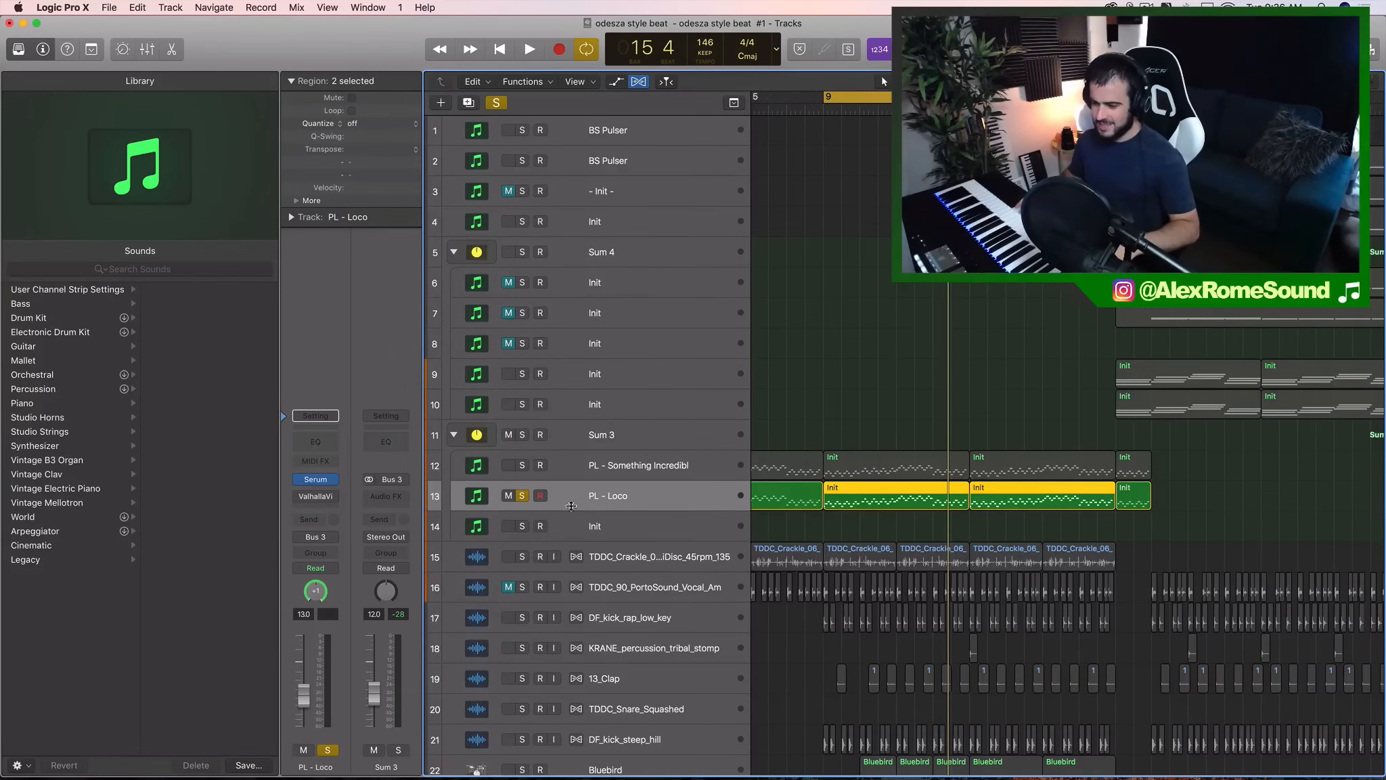
{"action": "key", "text": "space"}
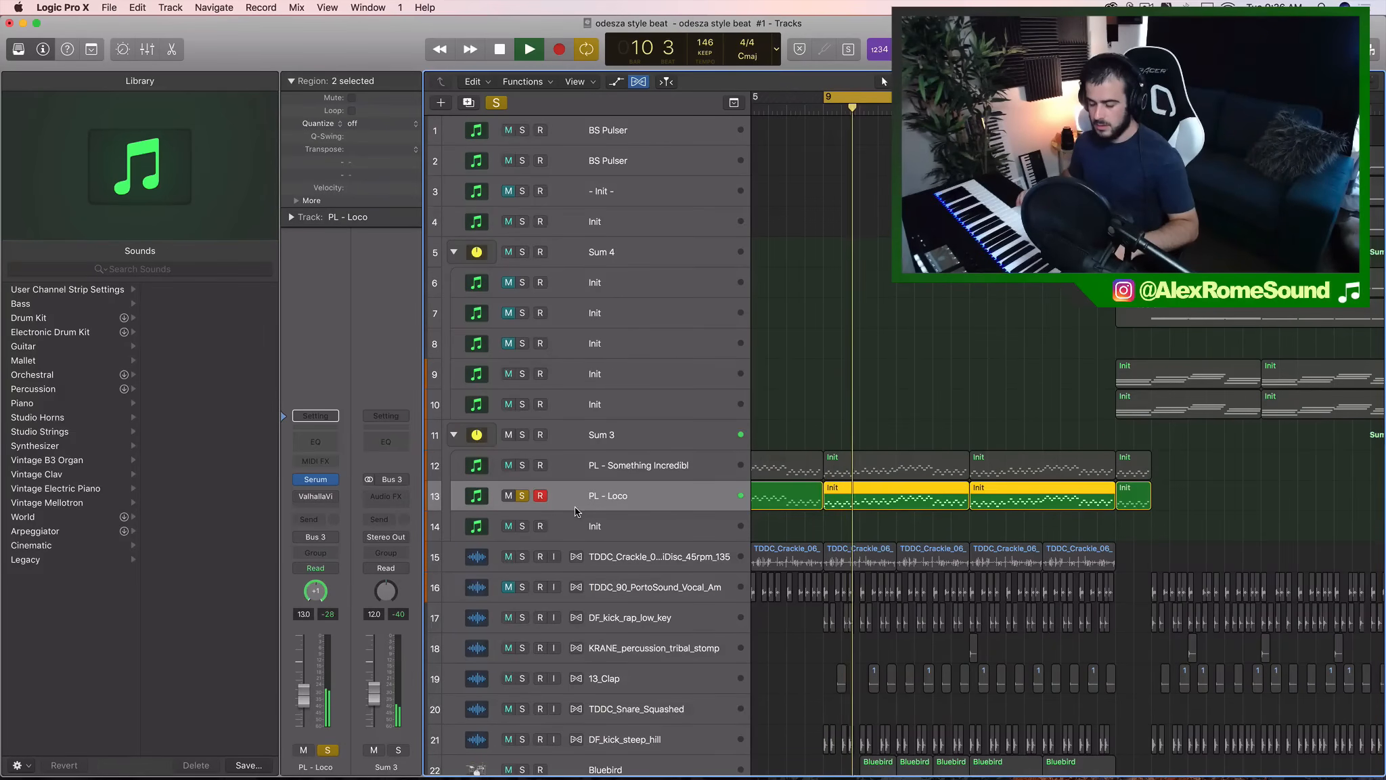
{"action": "key", "text": "space"}
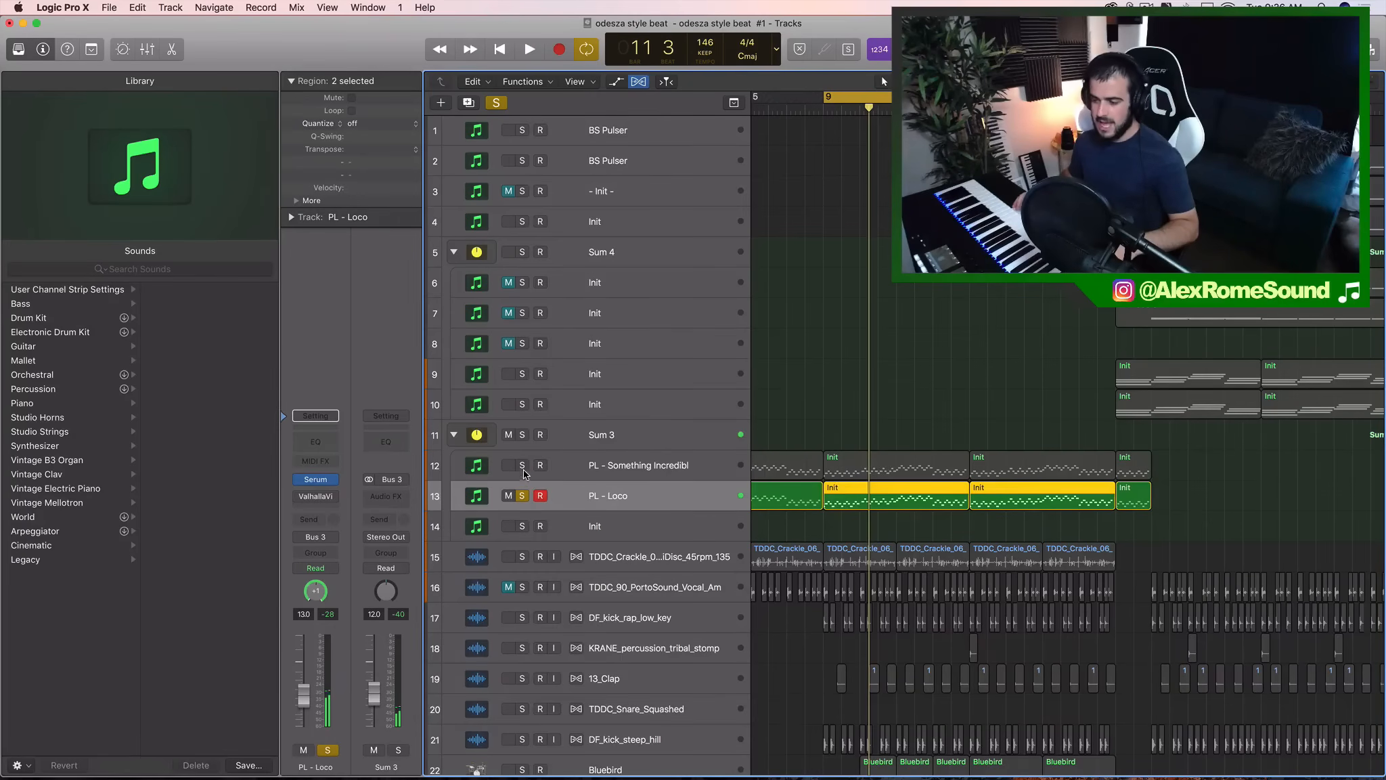
- Add PL - Something Incredibl to the solo and listen to it together with PL - Loco
{"action": "left_click", "coordinate": [521, 464]}
{"action": "left_click", "coordinate": [583, 467]}
{"action": "key", "text": "space"}
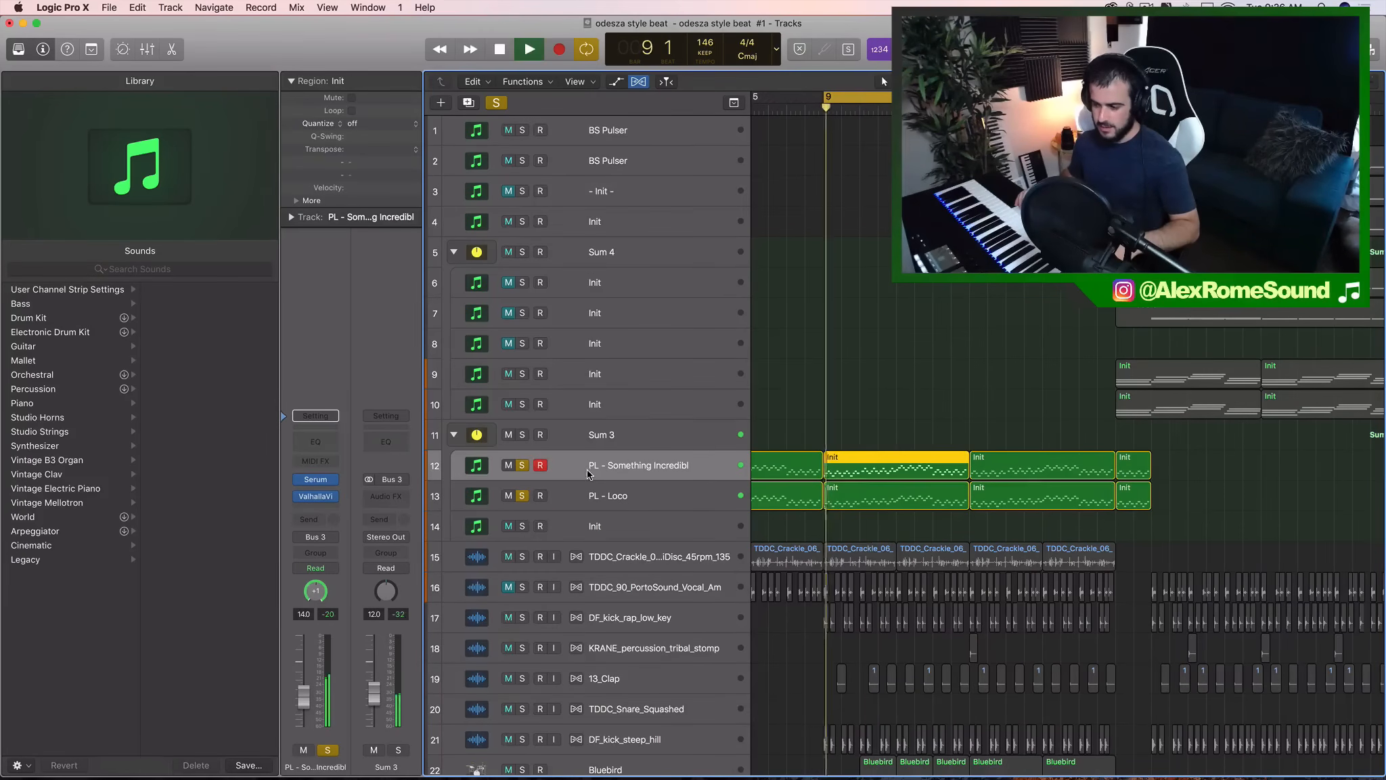
{"action": "key", "text": "space"}
- Pan PL - Loco right to +34 and PL - Something Incredibl left to -32
{"action": "left_click", "coordinate": [621, 499]}
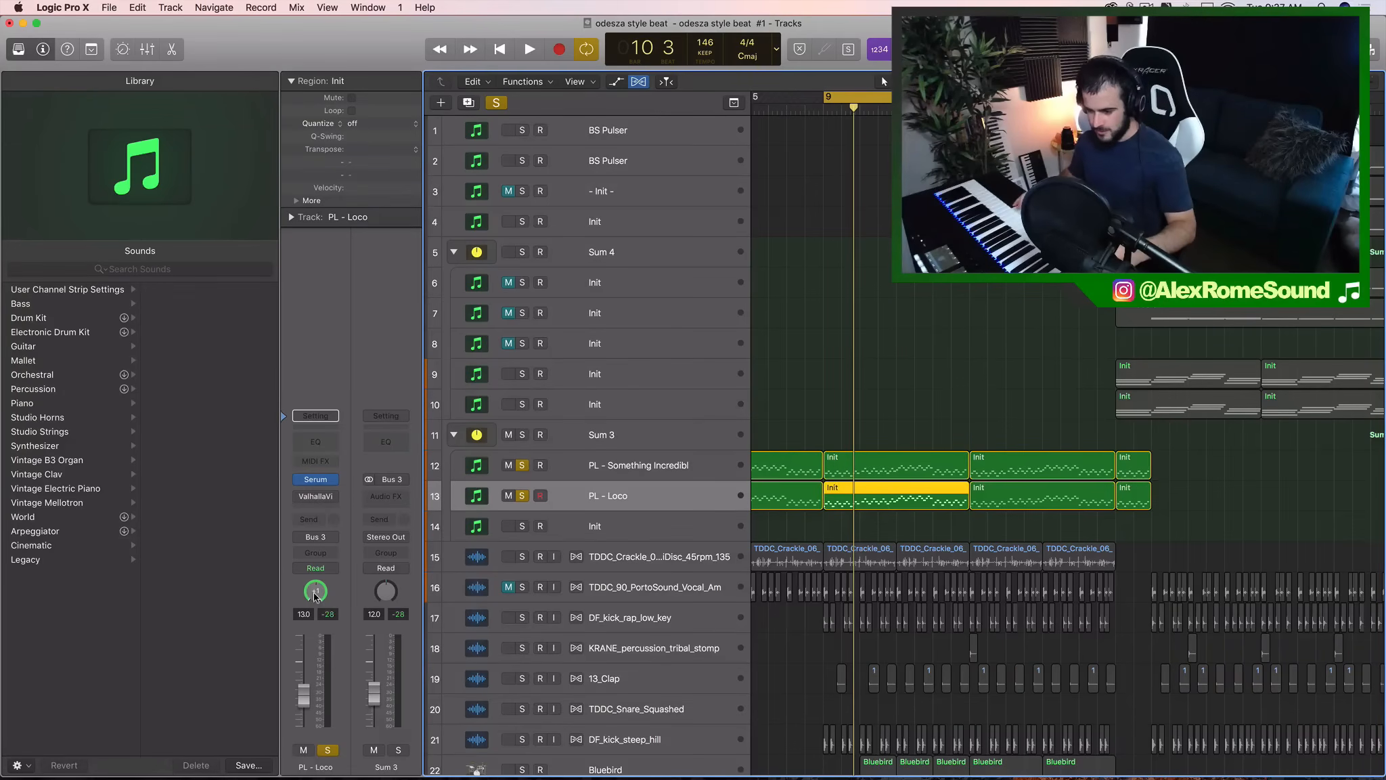
{"action": "left_click_drag", "start_coordinate": [315, 595], "coordinate": [322, 553]}
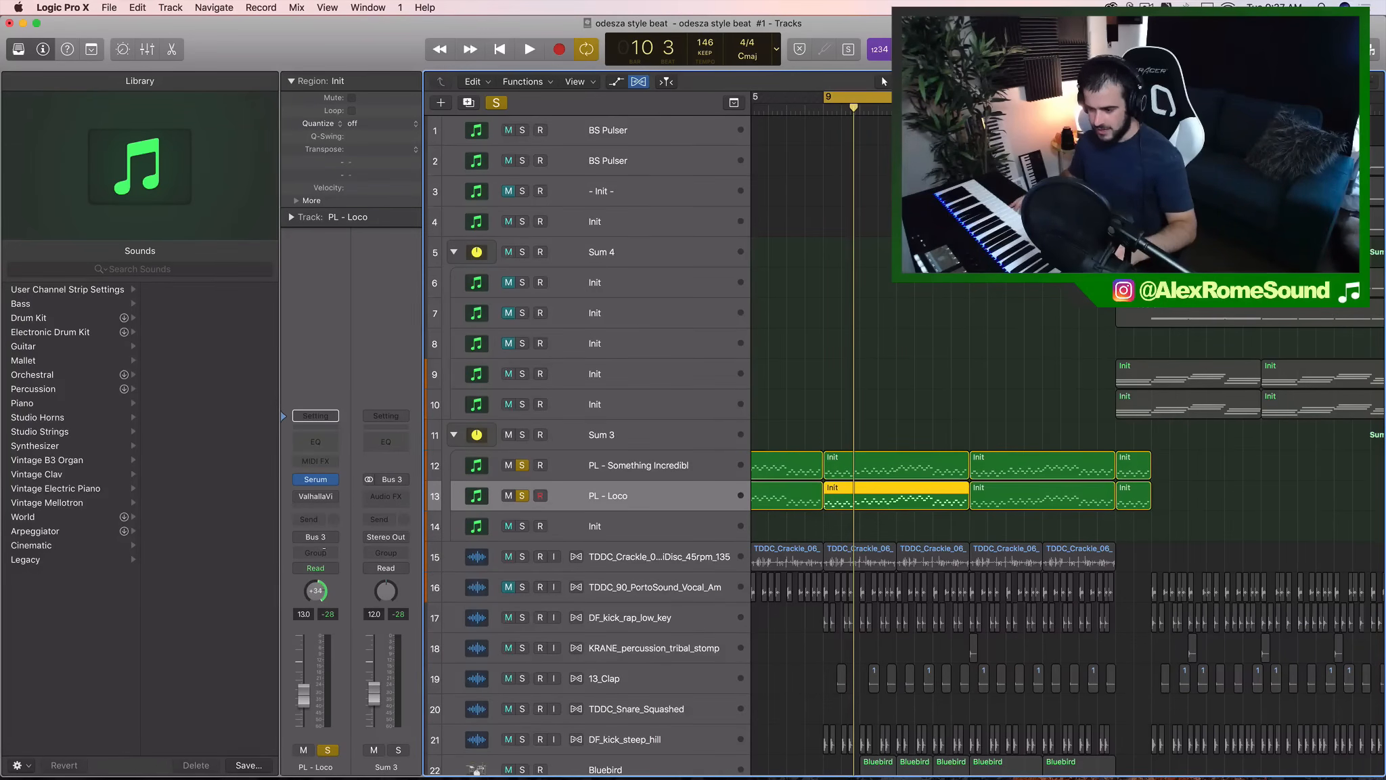
{"action": "left_click", "coordinate": [599, 468]}
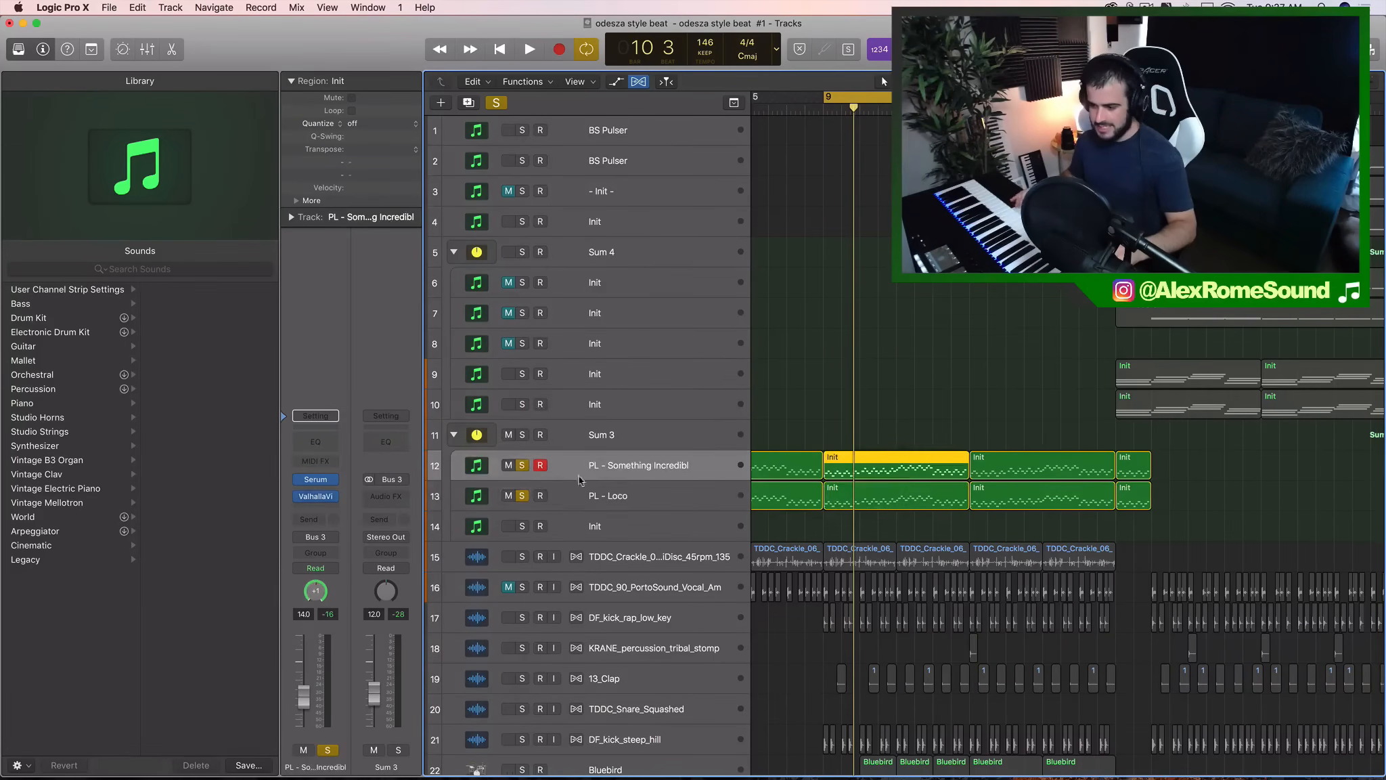
{"action": "left_click_drag", "start_coordinate": [312, 600], "coordinate": [300, 631]}
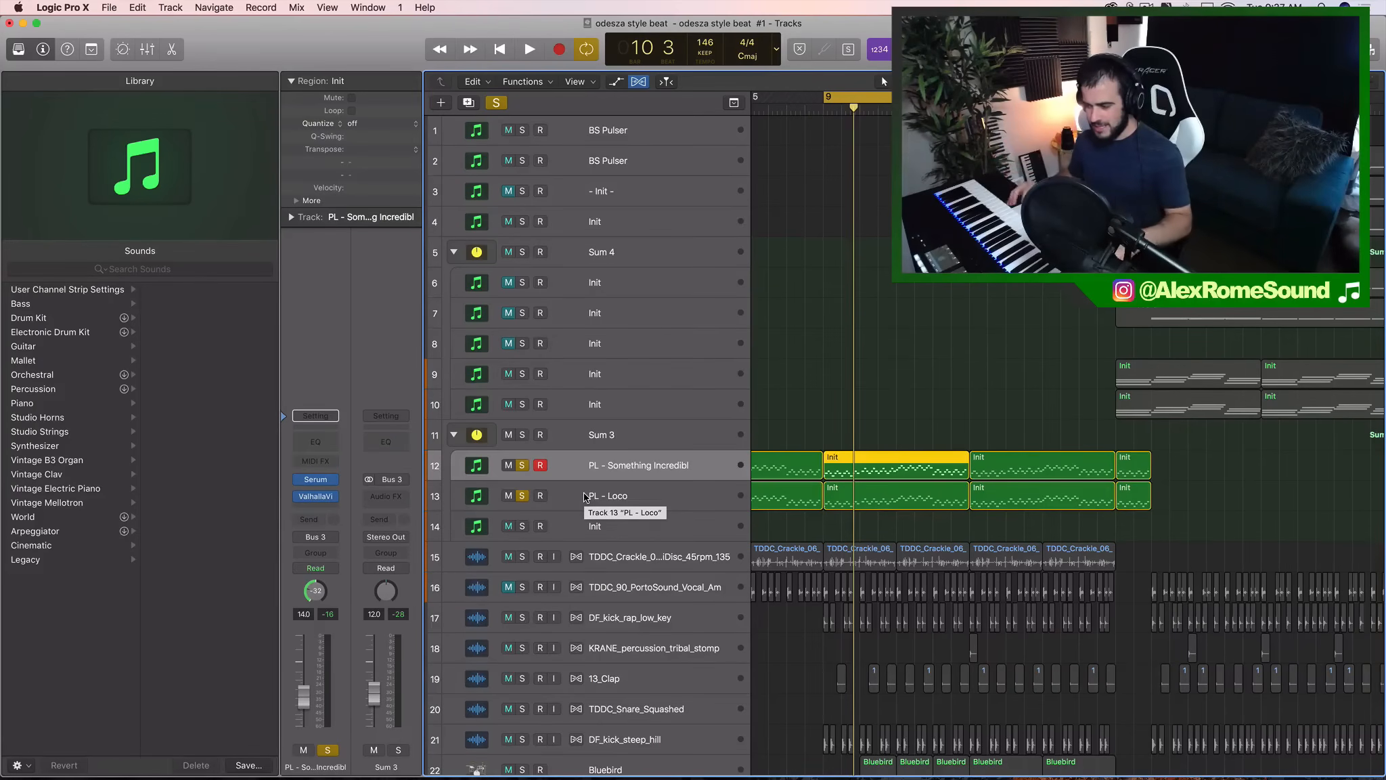
- Narrow the panning during playback to -21 for PL - Something Incredibl and +24 for PL - Loco
{"action": "key", "text": "space"}
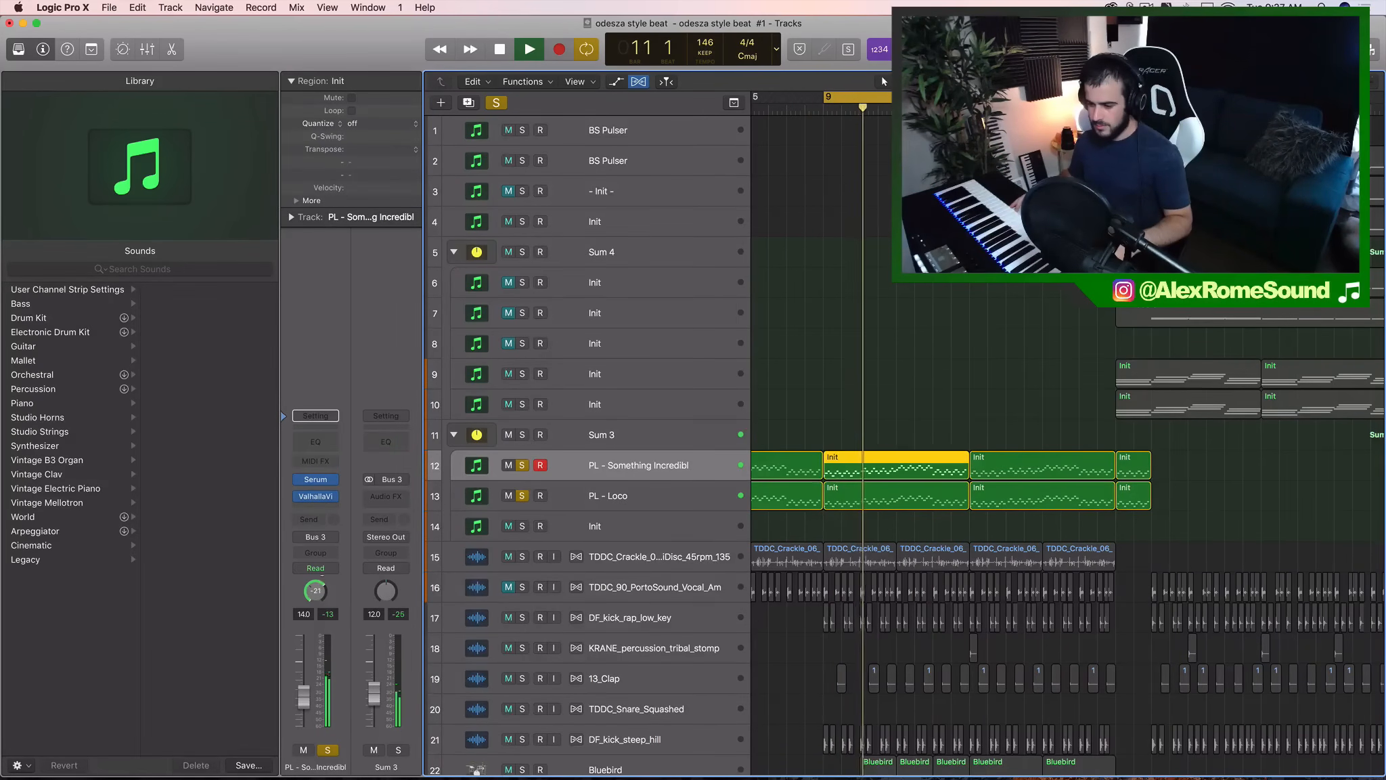
{"action": "left_click", "coordinate": [643, 495]}
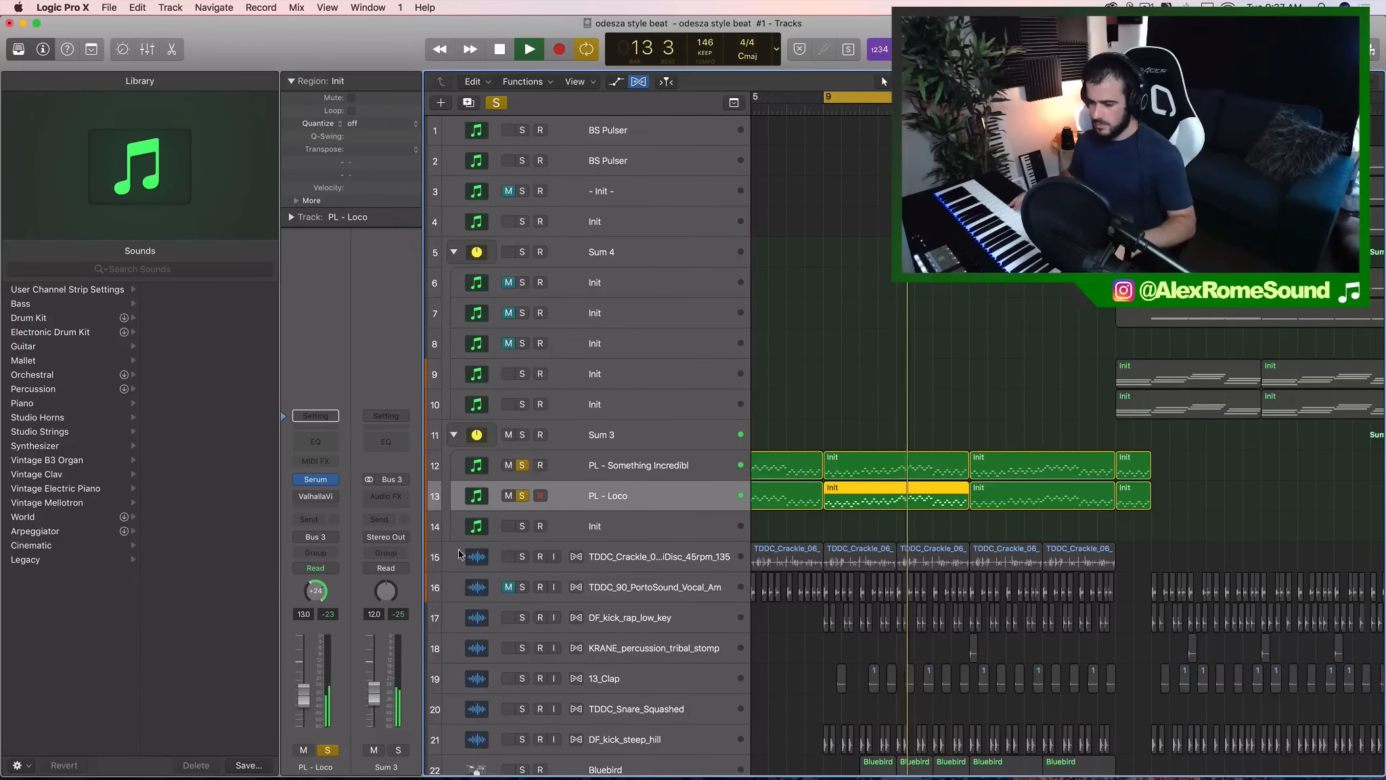
{"action": "key", "text": "space"}
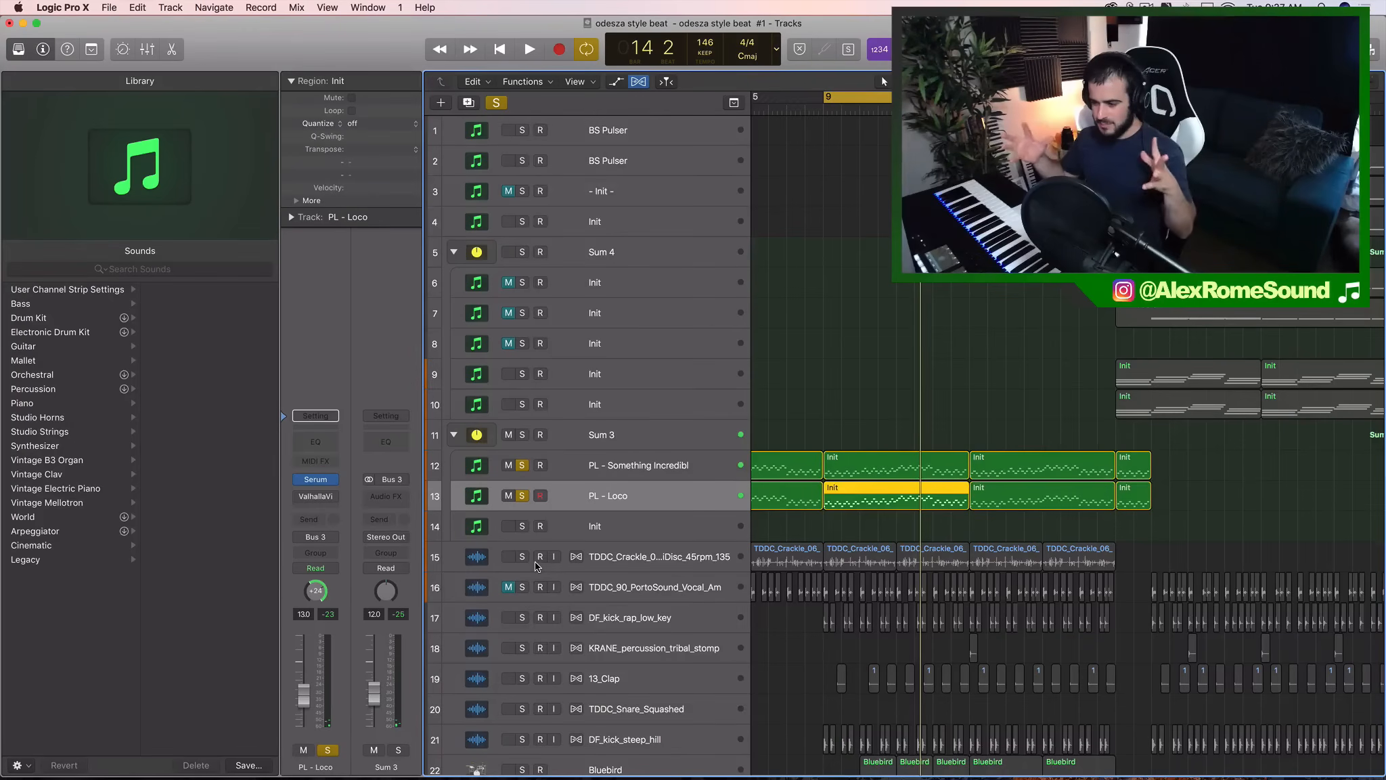
- Duplicate the four PL - Loco regions and place the copies on the Init track 14, starting at bar 1
{"action": "scroll", "coordinate": [1287, 498], "scroll_direction": "left", "scroll_amount": 5}
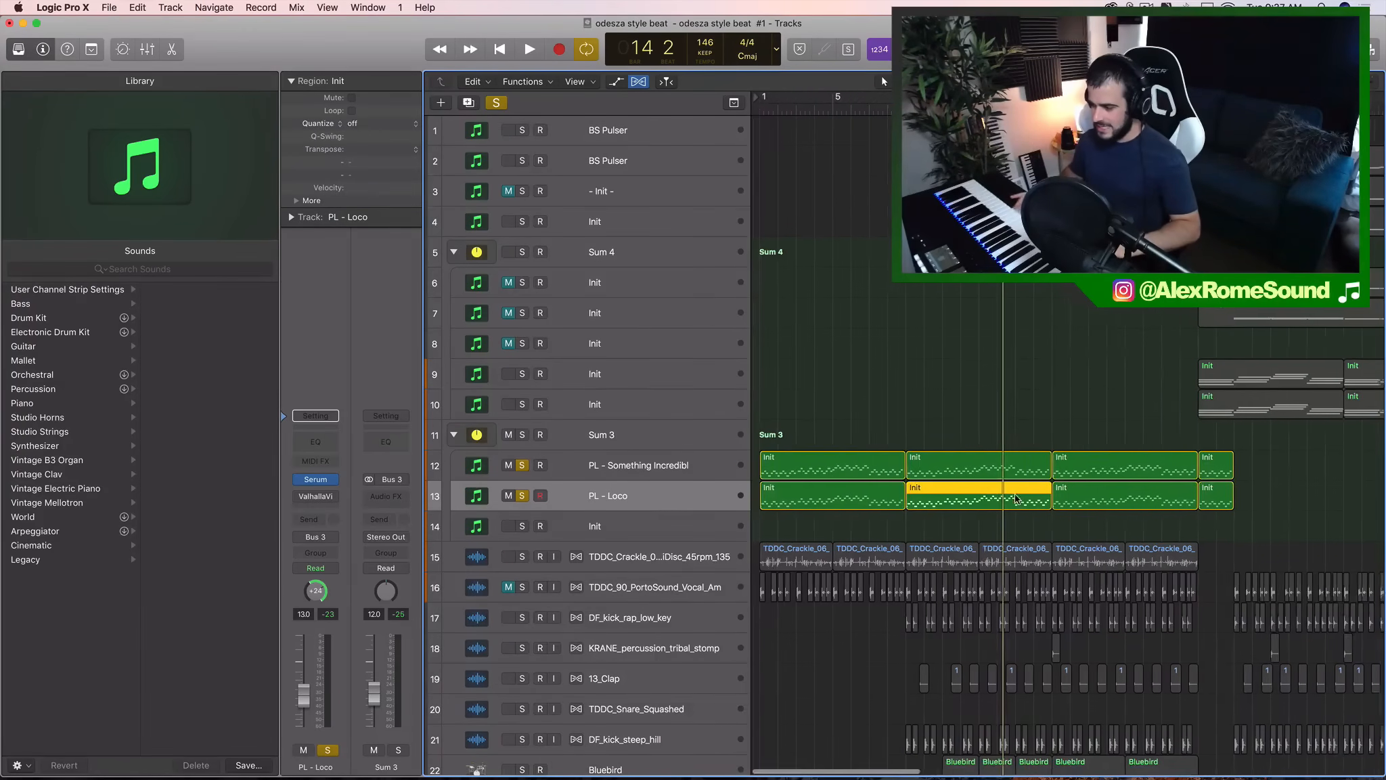
{"action": "left_click_drag", "start_coordinate": [1248, 499], "coordinate": [757, 501]}
{"action": "key", "text": "super+r"}
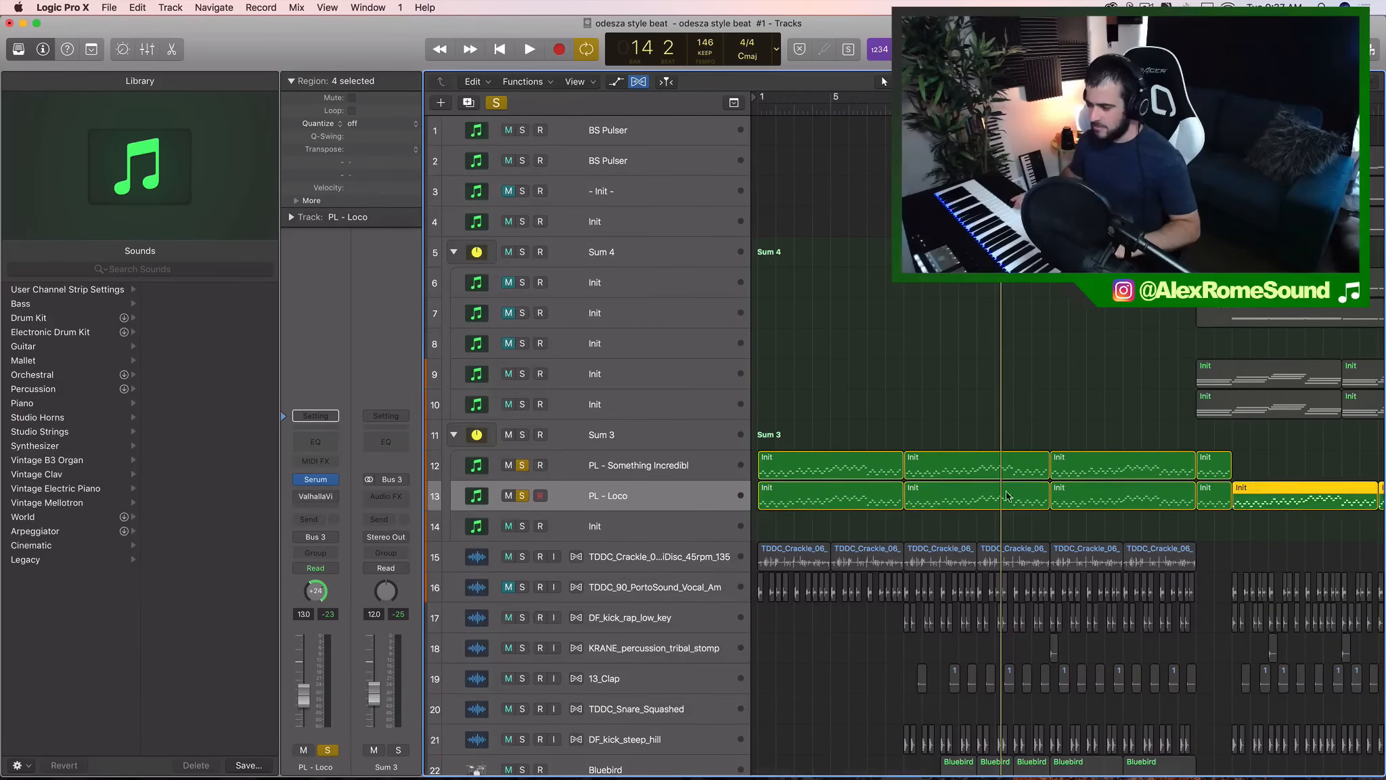
{"action": "left_click_drag", "start_coordinate": [1255, 503], "coordinate": [782, 533]}
- Solo only the Init track 14, removing PL - Loco and PL - Something Incredibl from the solo
{"action": "left_click", "coordinate": [522, 525]}
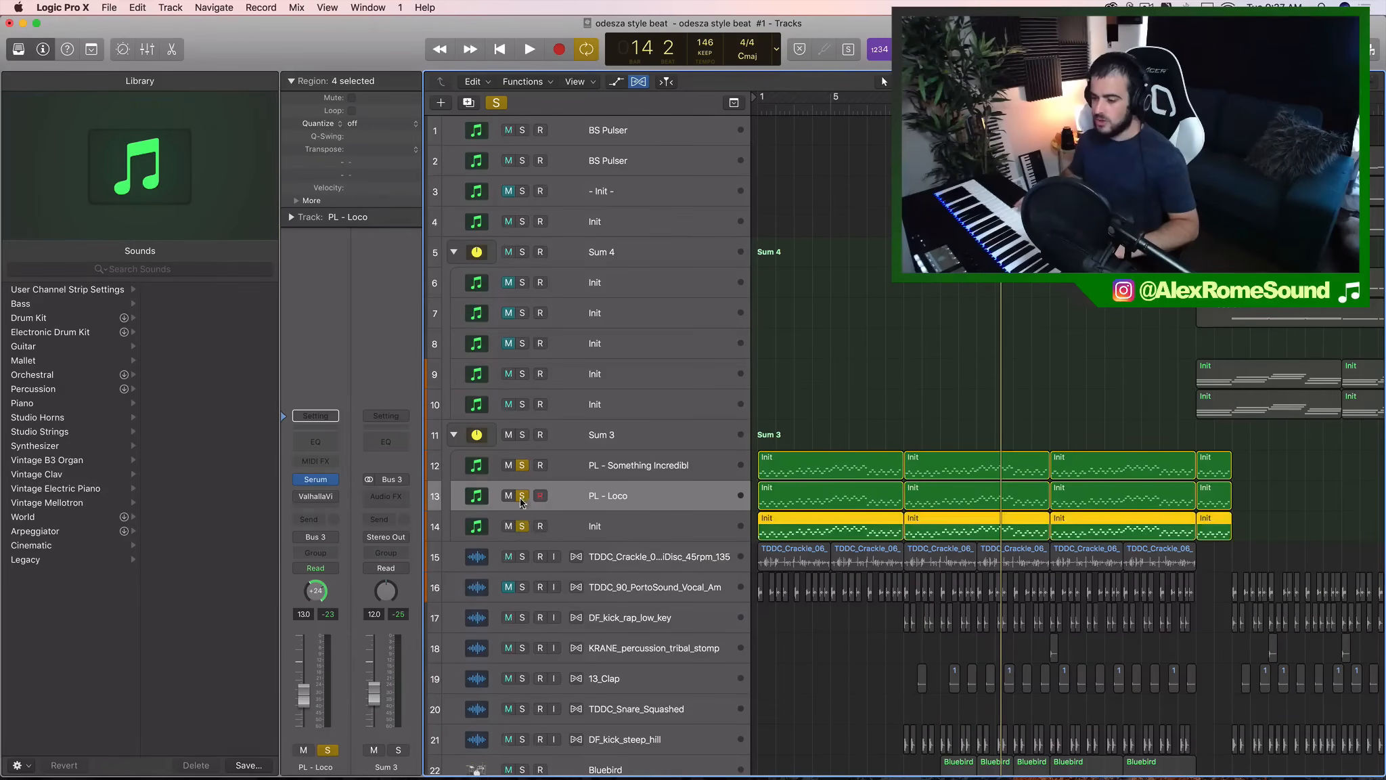
{"action": "left_click", "coordinate": [521, 495]}
{"action": "left_click", "coordinate": [522, 465]}
{"action": "left_click", "coordinate": [603, 521]}
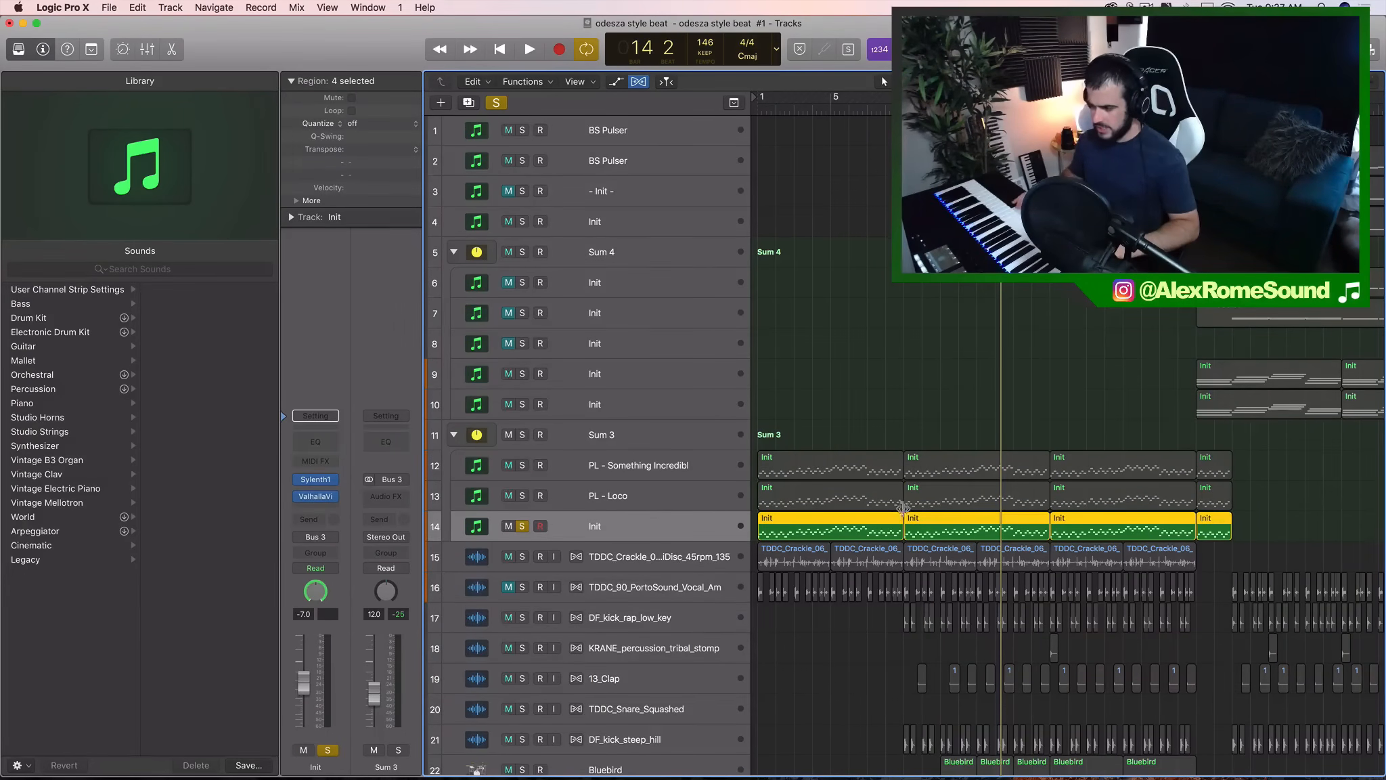
- Play back the soloed Sylenth1 layer on track 14 to hear its sound
{"action": "left_click", "coordinate": [934, 474]}
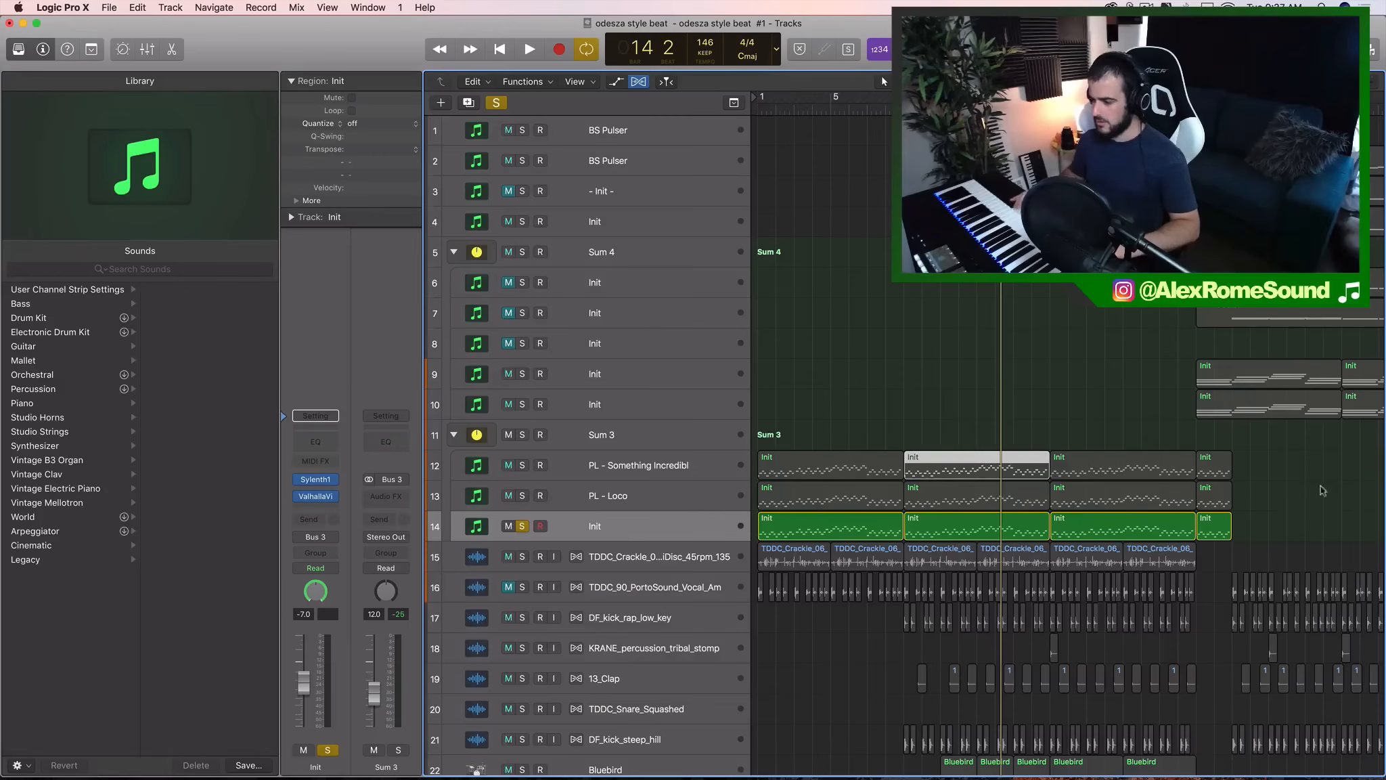
{"action": "left_click", "coordinate": [637, 527]}
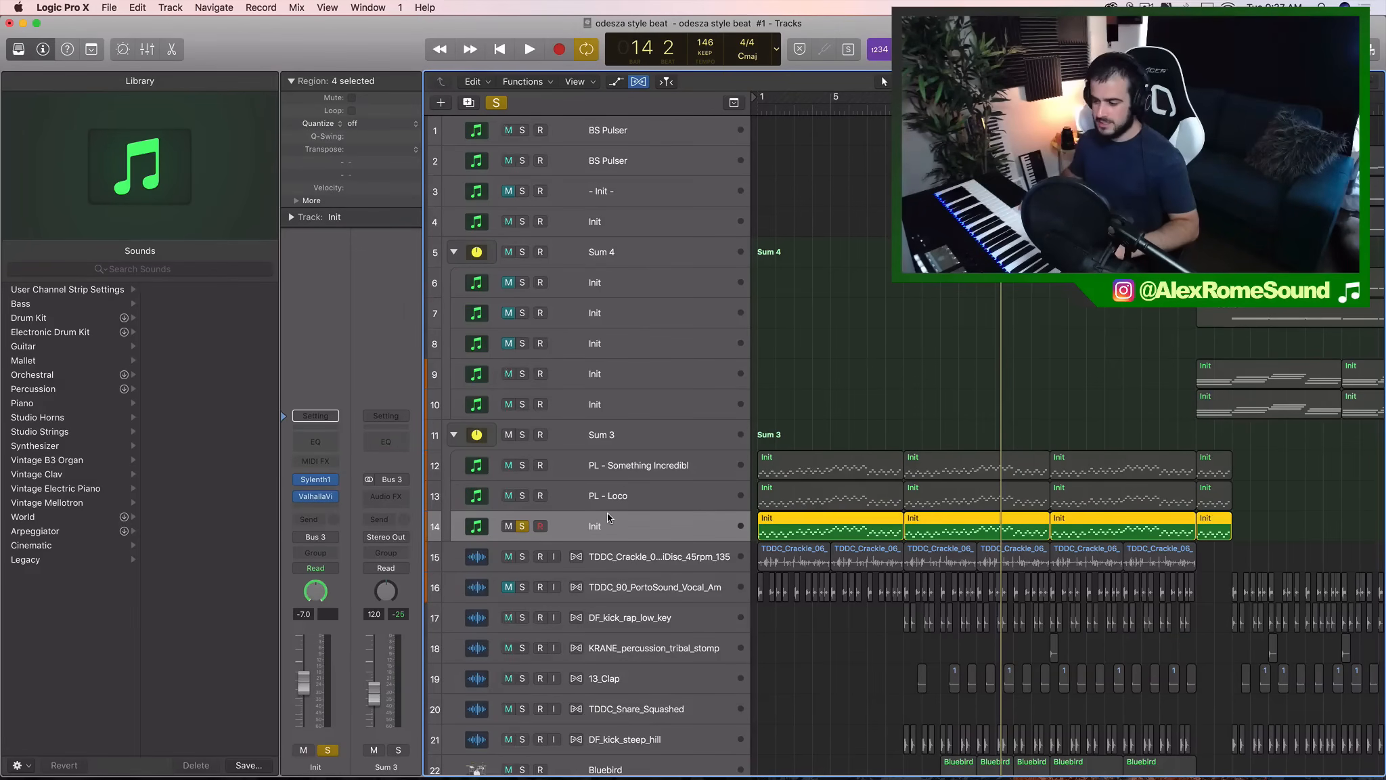
{"action": "key", "text": "space"}
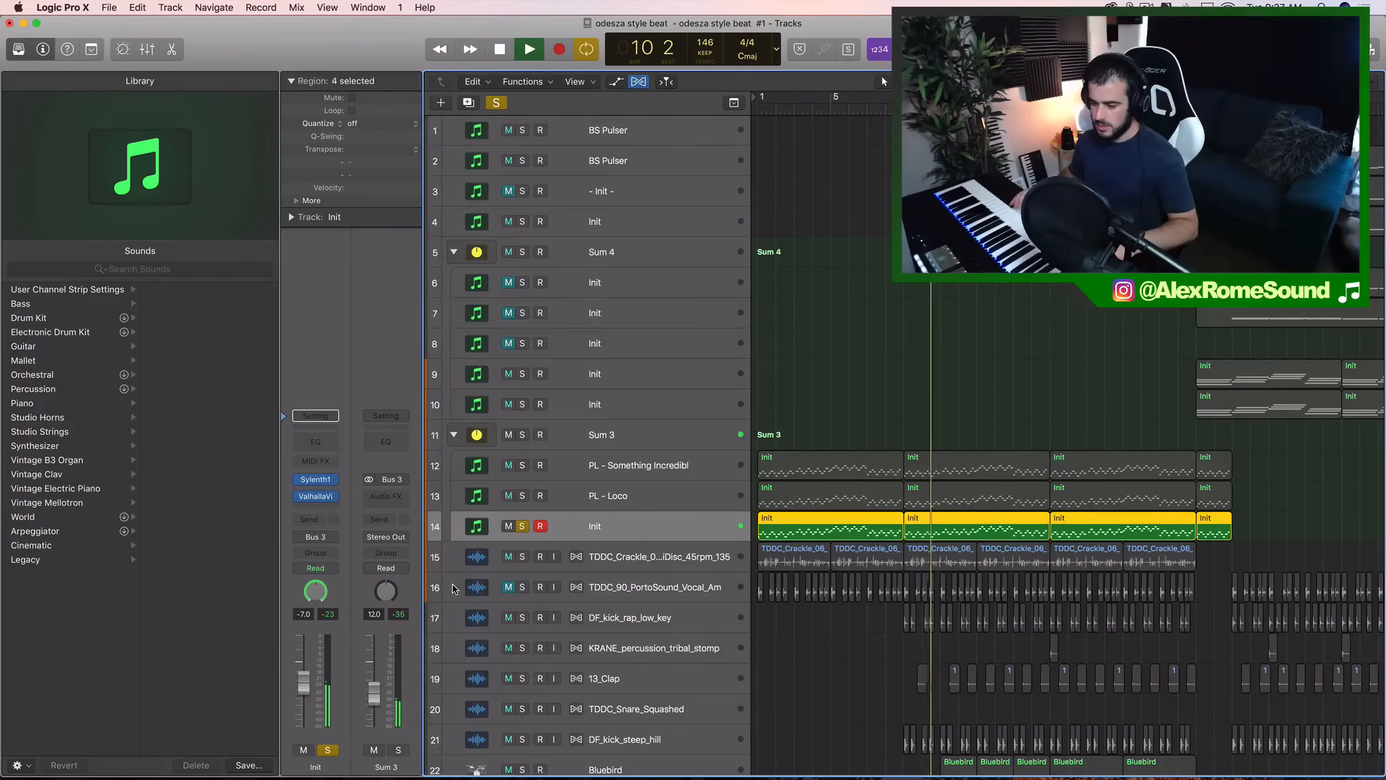
{"action": "key", "text": "space"}
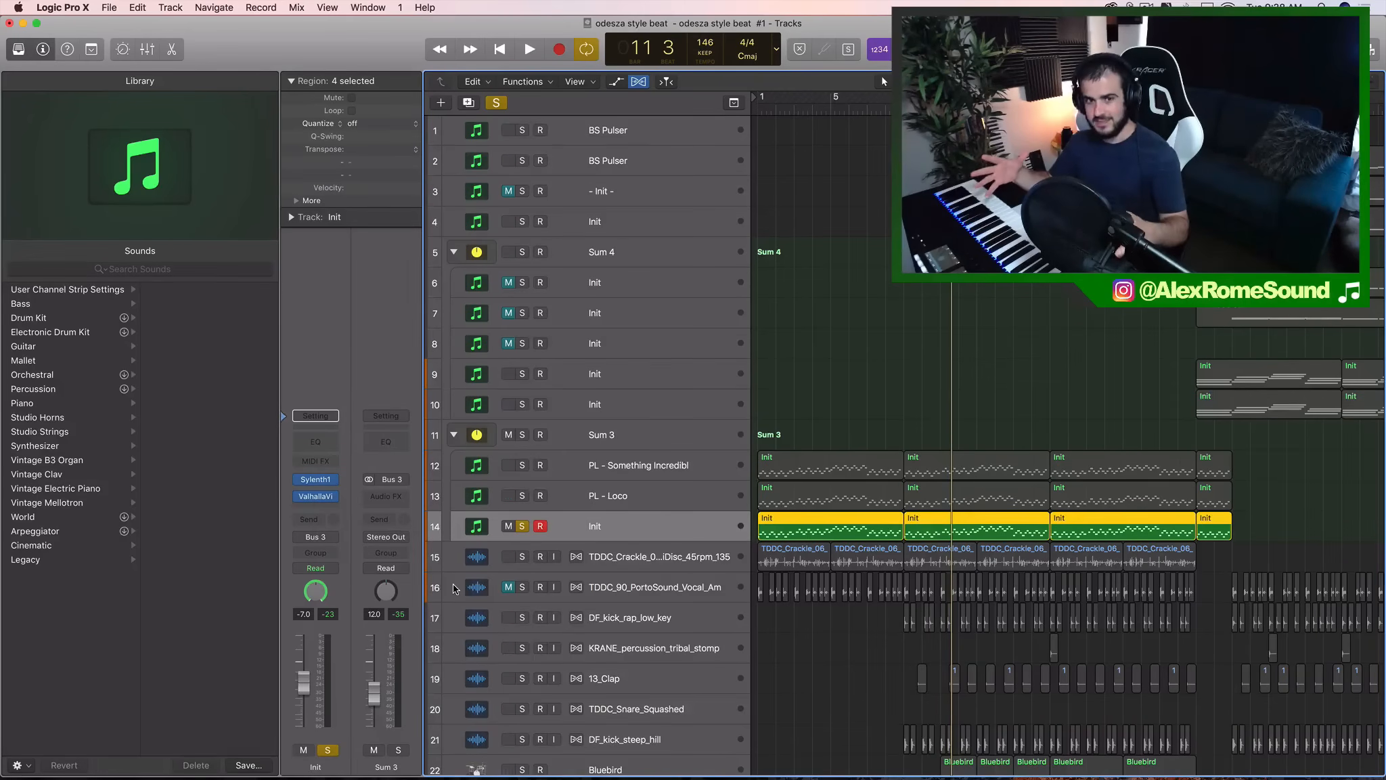
{"action": "key", "text": "space"}
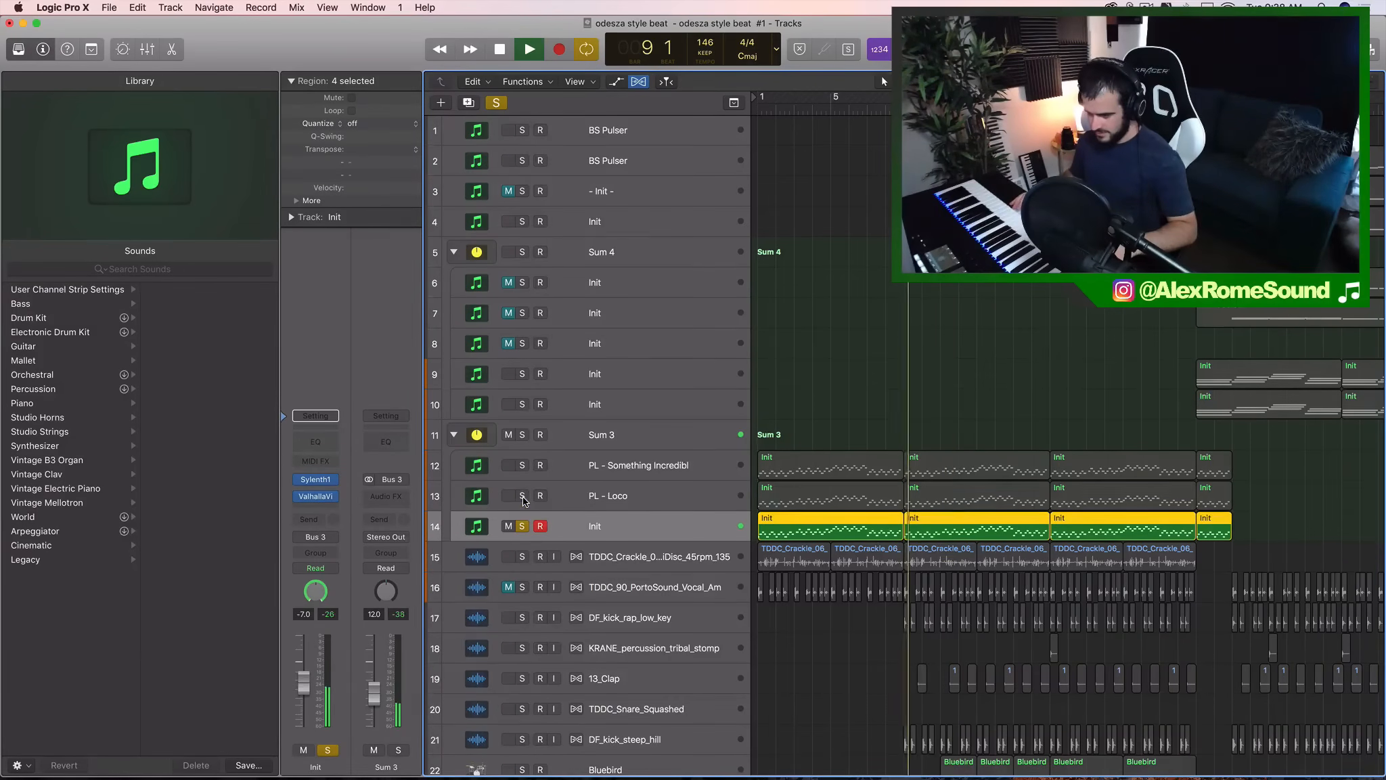
- Add PL - Loco to the solo, hear it together with the Init track 14, and stop playback
{"action": "left_click", "coordinate": [521, 495]}
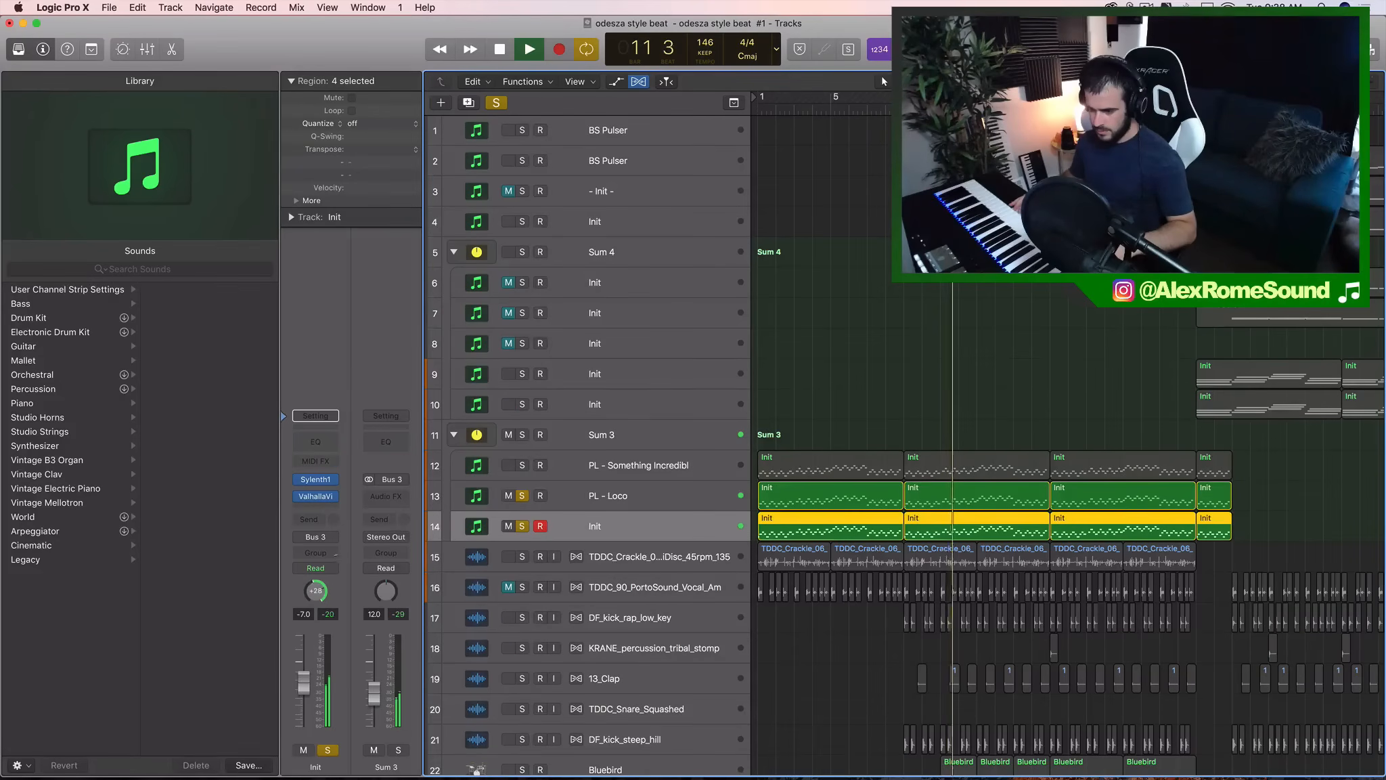
{"action": "key", "text": "space"}
- Compare the matching bar 9 regions on PL - Loco and the Init track 14, and select the PL - Something Incredibl track
{"action": "left_click", "coordinate": [952, 489]}
{"action": "left_click", "coordinate": [953, 518]}
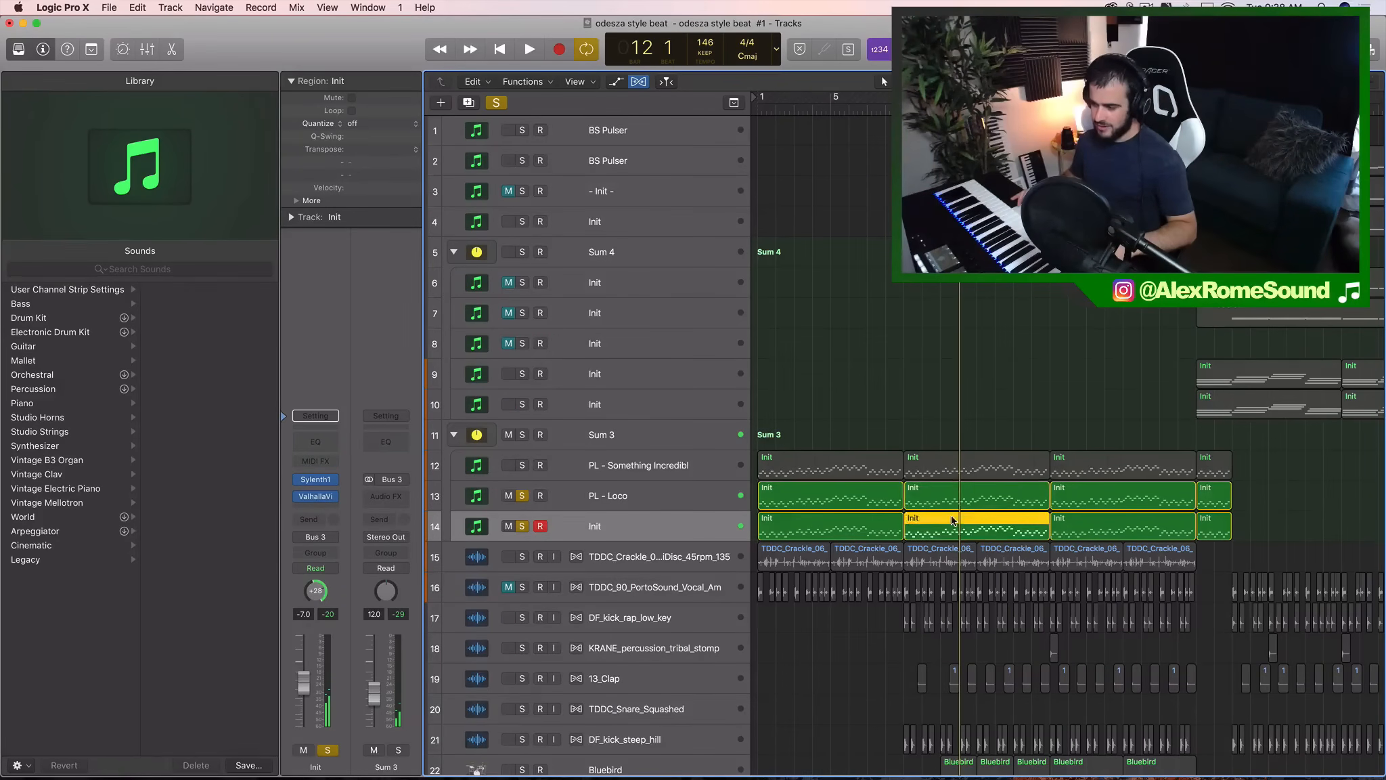
{"action": "left_click", "coordinate": [949, 502]}
{"action": "left_click", "coordinate": [637, 496]}
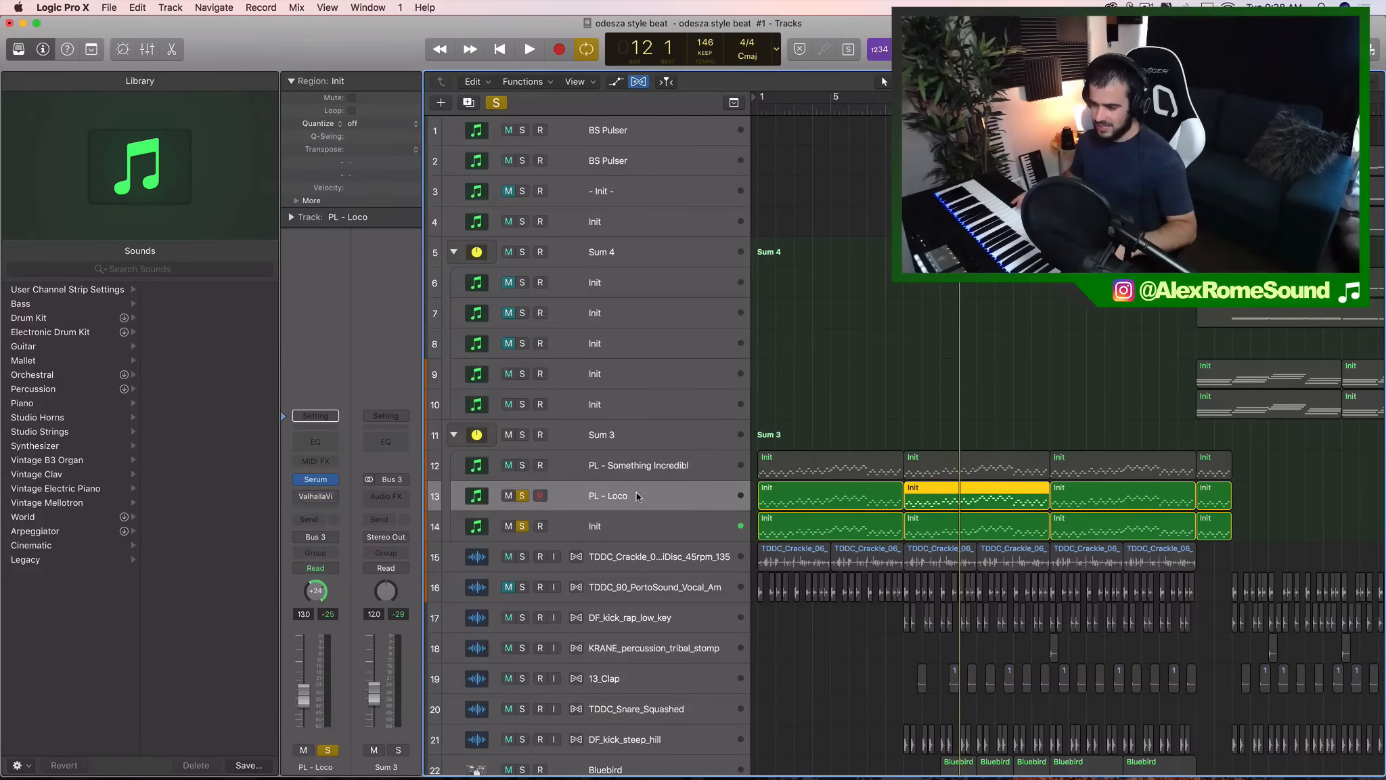
{"action": "left_click", "coordinate": [915, 522]}
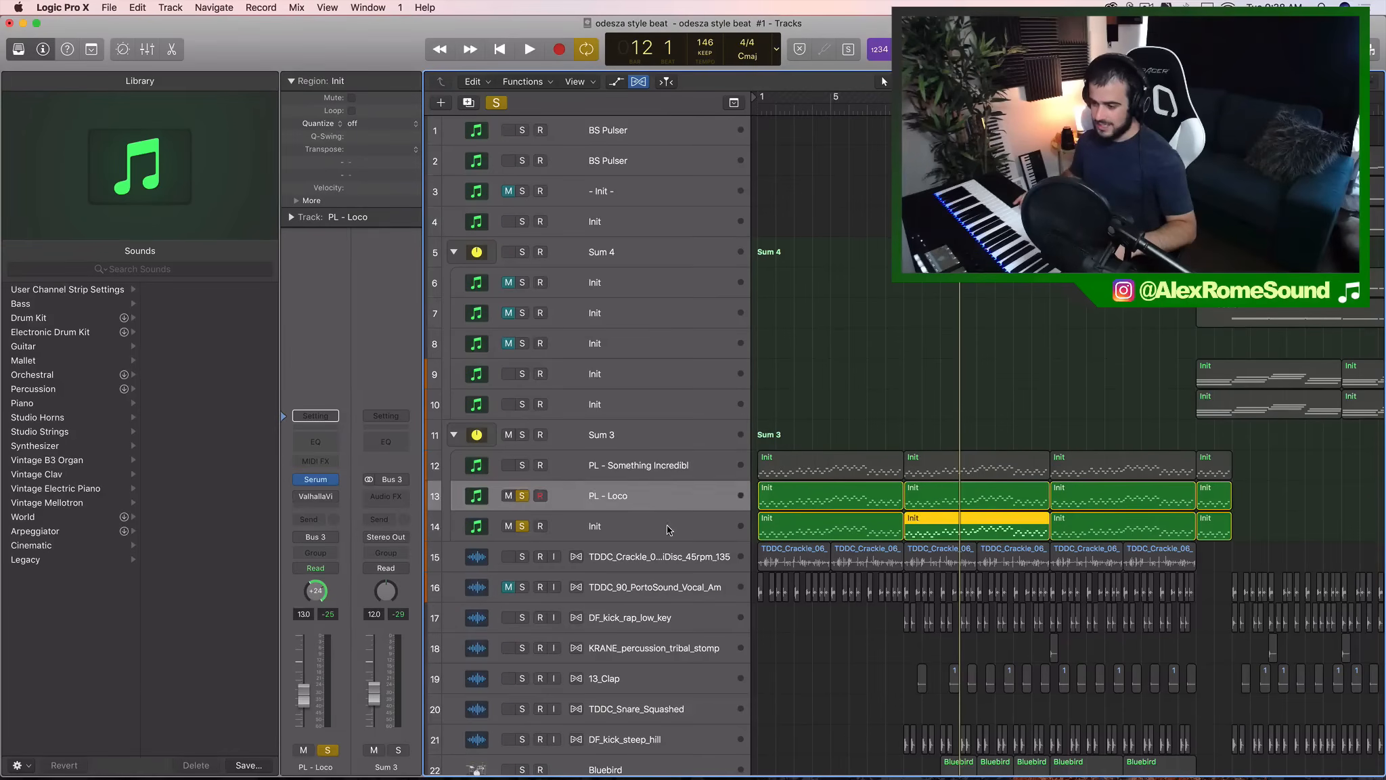
{"action": "left_click", "coordinate": [617, 465]}
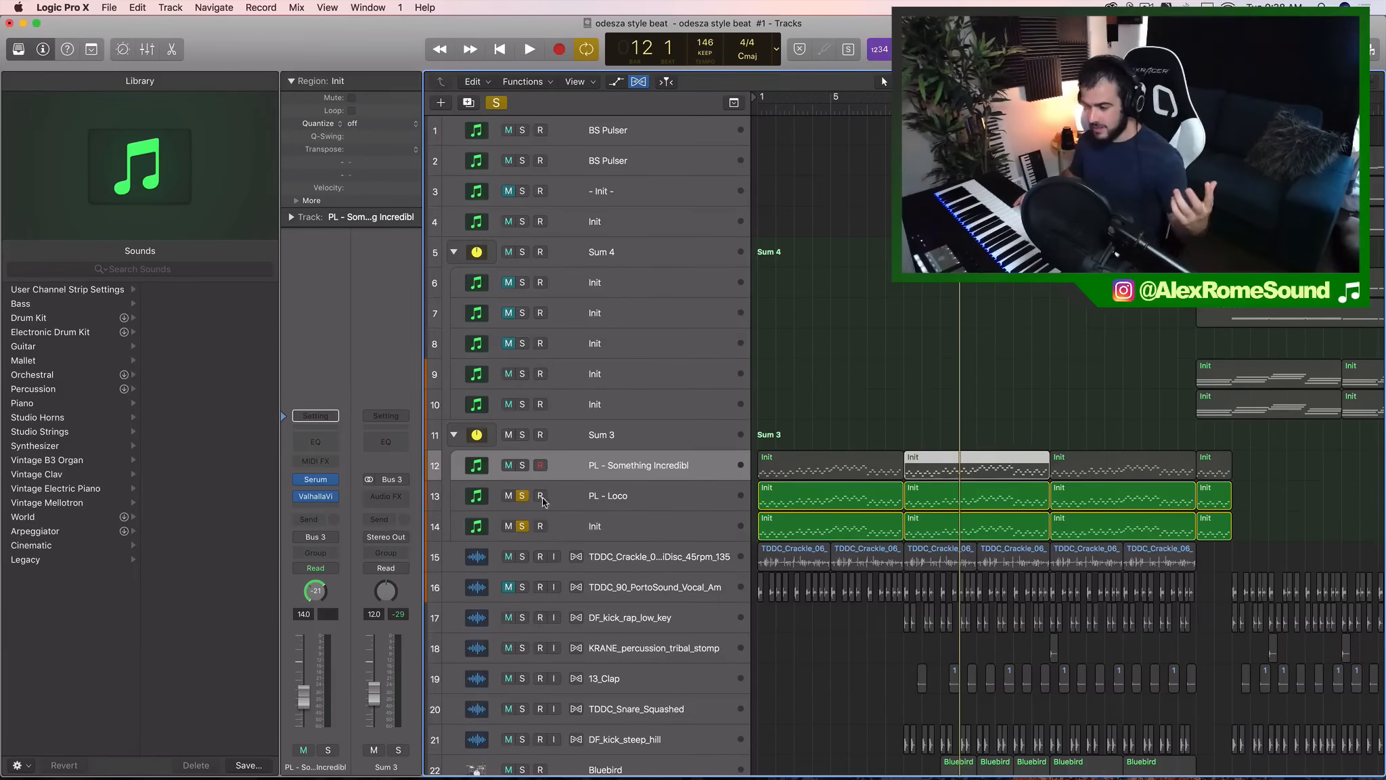
- Add PL - Something Incredibl to the solo and play all three melody layers together
{"action": "left_click", "coordinate": [522, 465]}
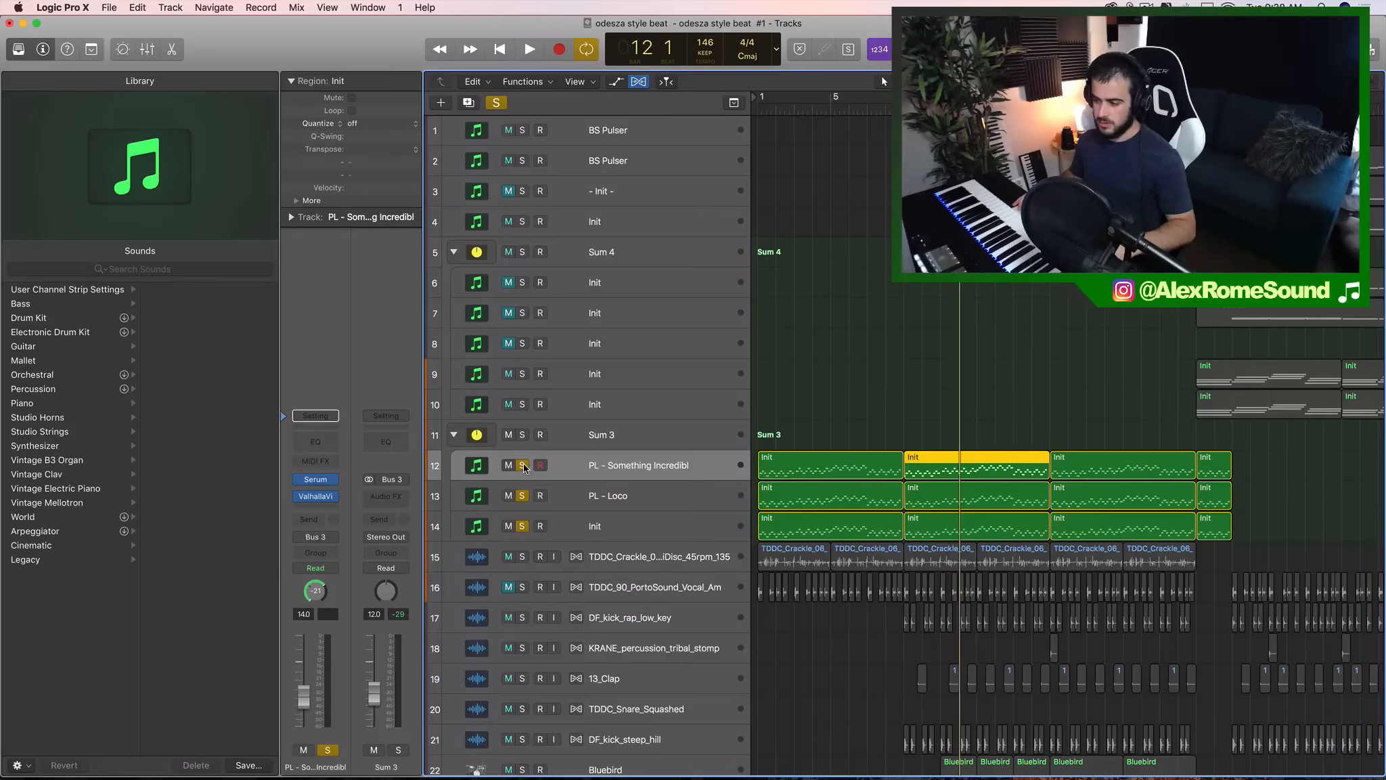
{"action": "key", "text": "space"}
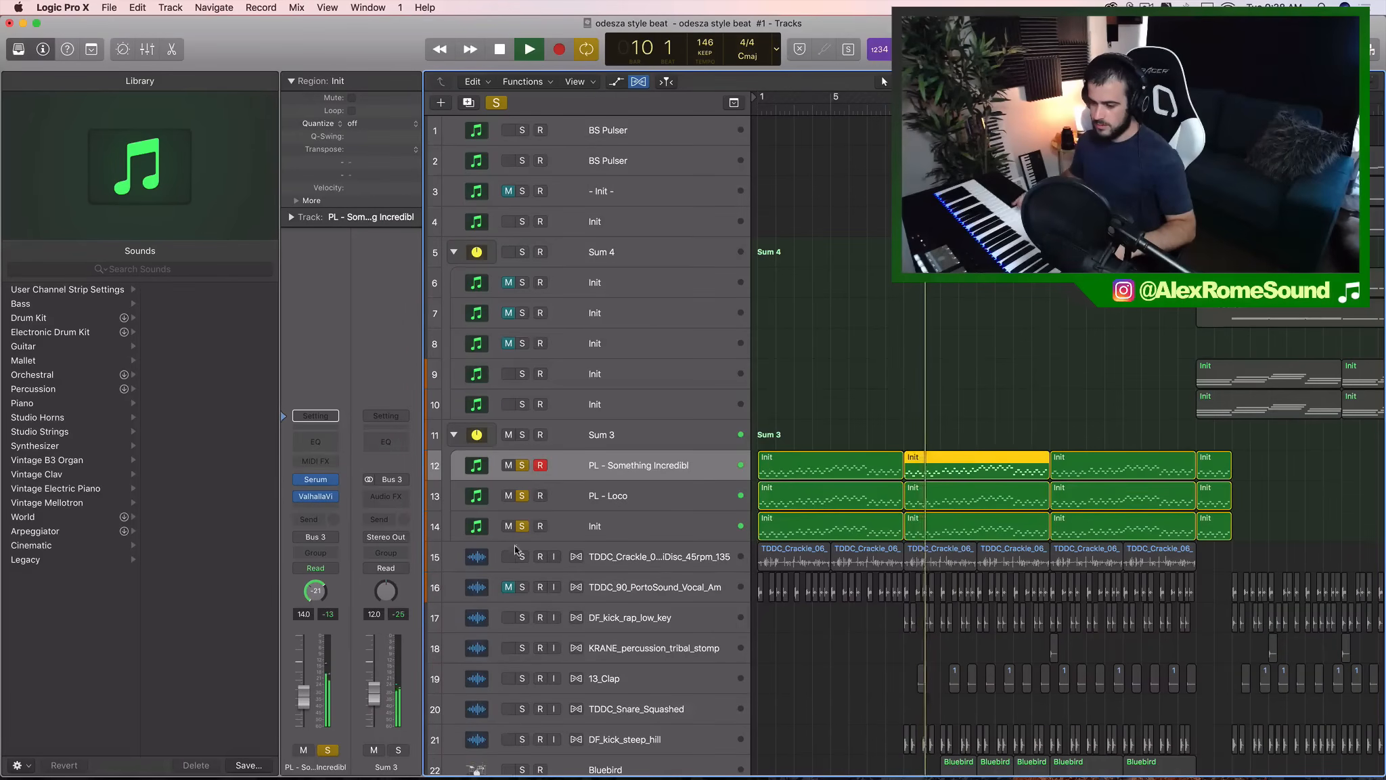
{"action": "left_click", "coordinate": [635, 496]}
{"action": "left_click", "coordinate": [590, 468]}
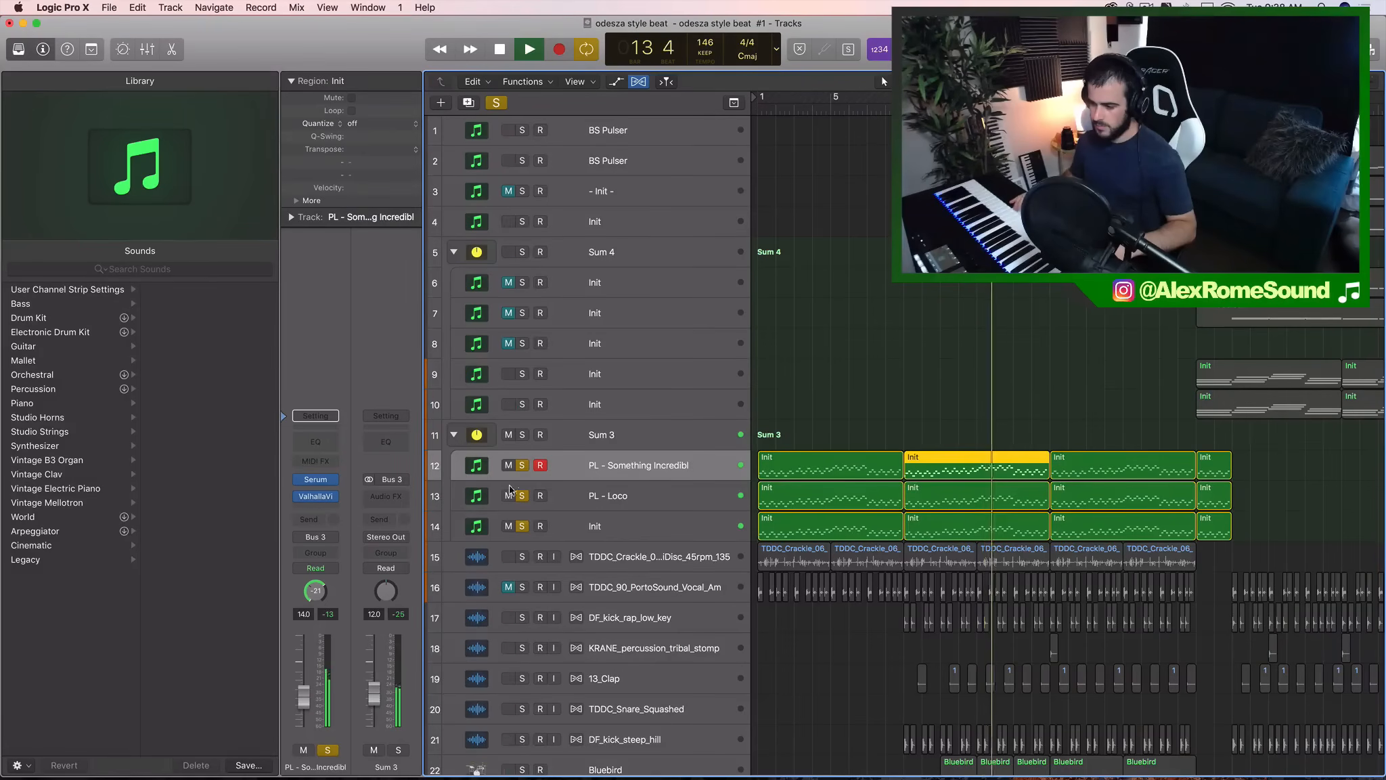
- Remove the solo from all three melody layers during playback, hear them in the full beat, and stop playback
{"action": "left_click_drag", "start_coordinate": [522, 466], "coordinate": [523, 527]}
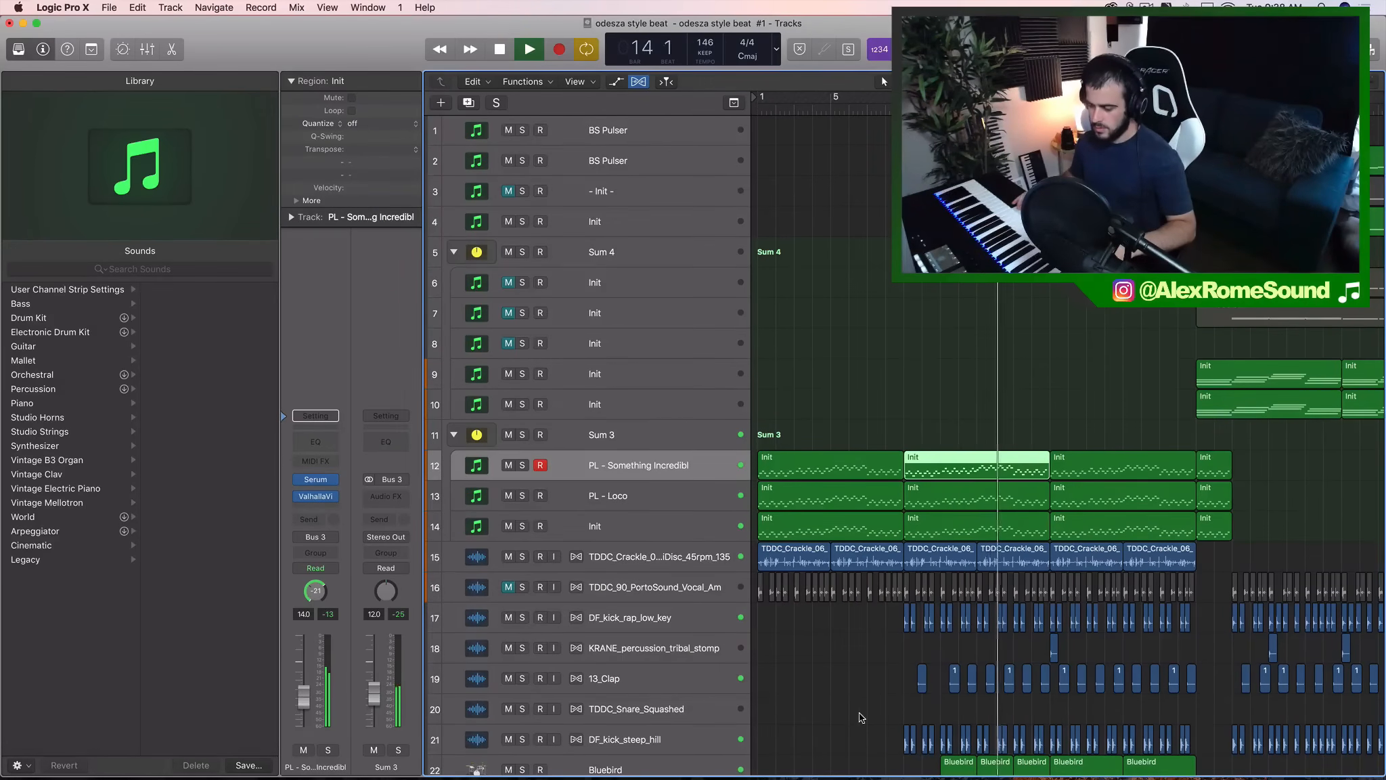
{"action": "key", "text": "space"}
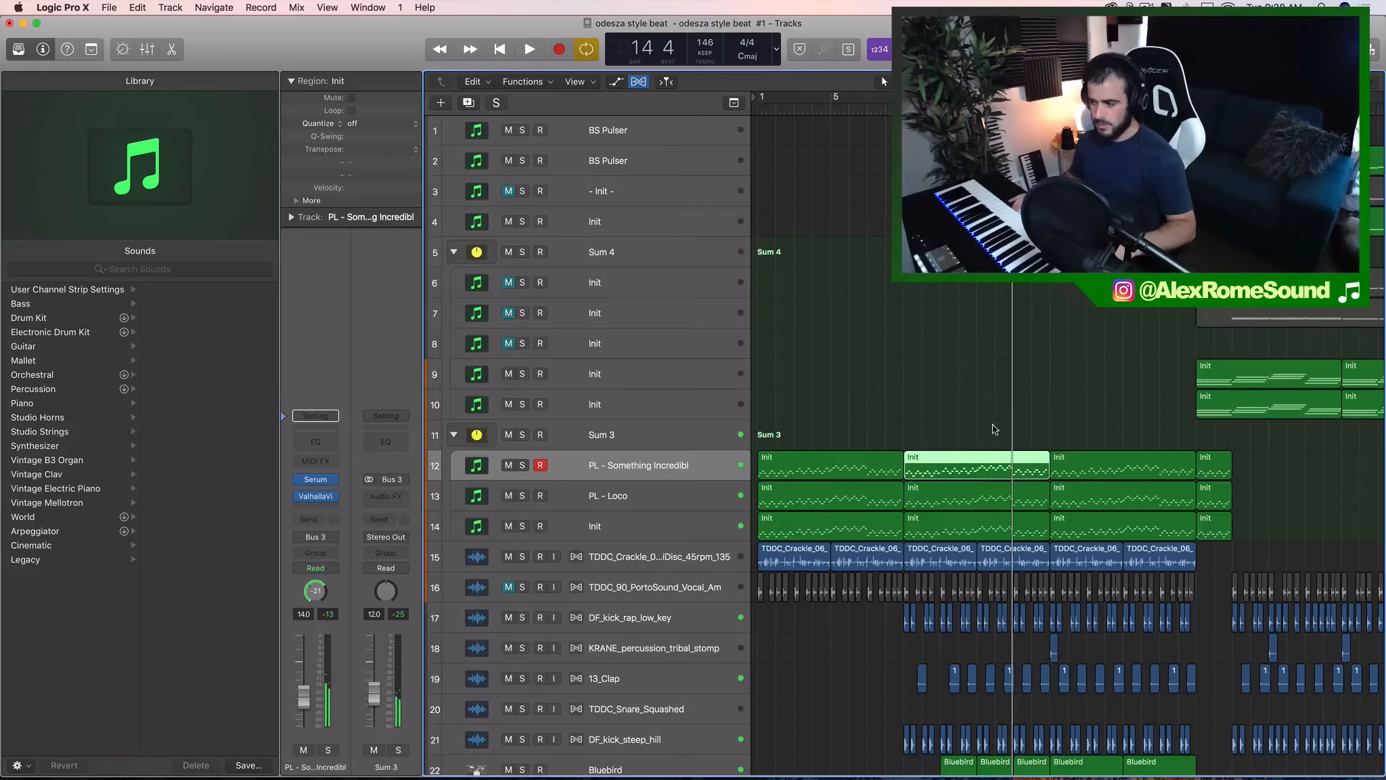
- Audition the three melody layers as a group by soloing the Sum 3 stack, and turn its solo off after stopping playback
{"action": "left_click_drag", "start_coordinate": [950, 416], "coordinate": [946, 523]}
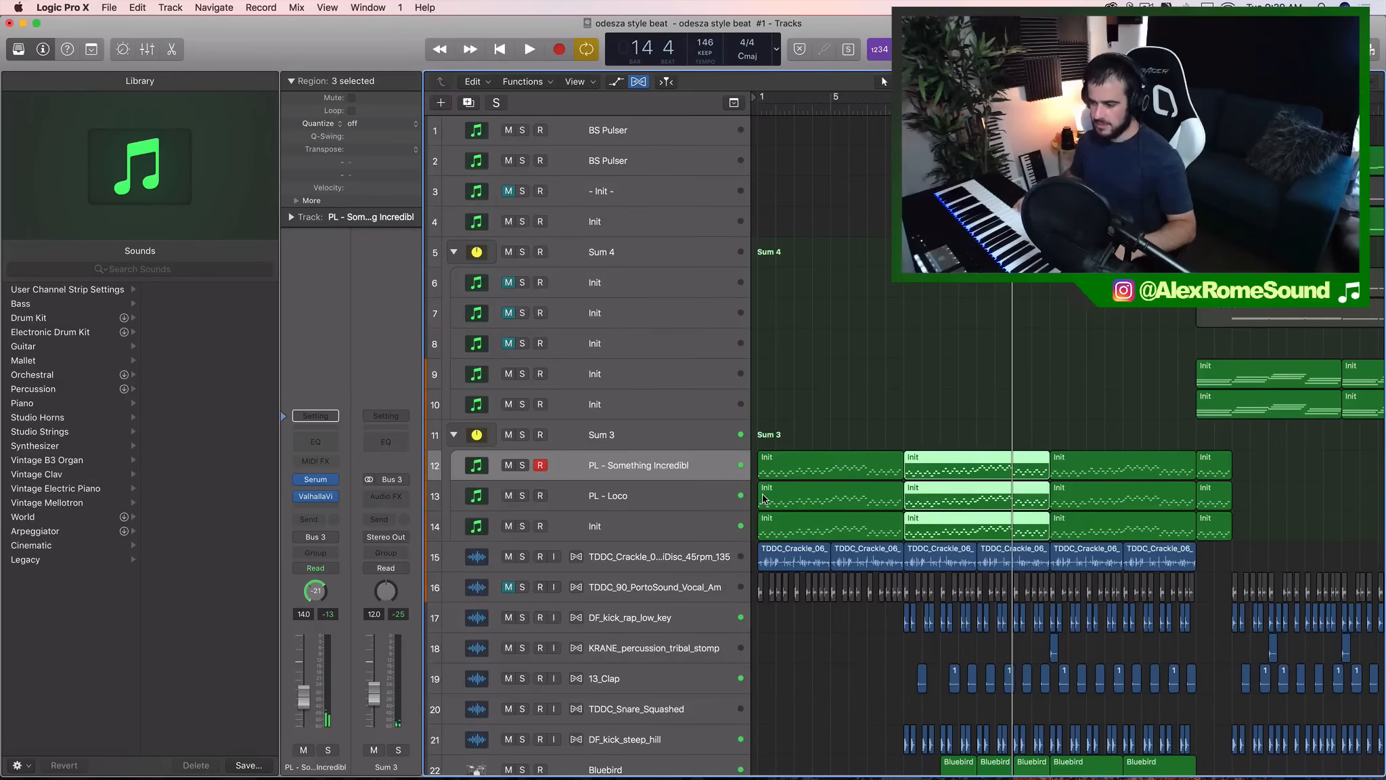
{"action": "left_click", "coordinate": [607, 435]}
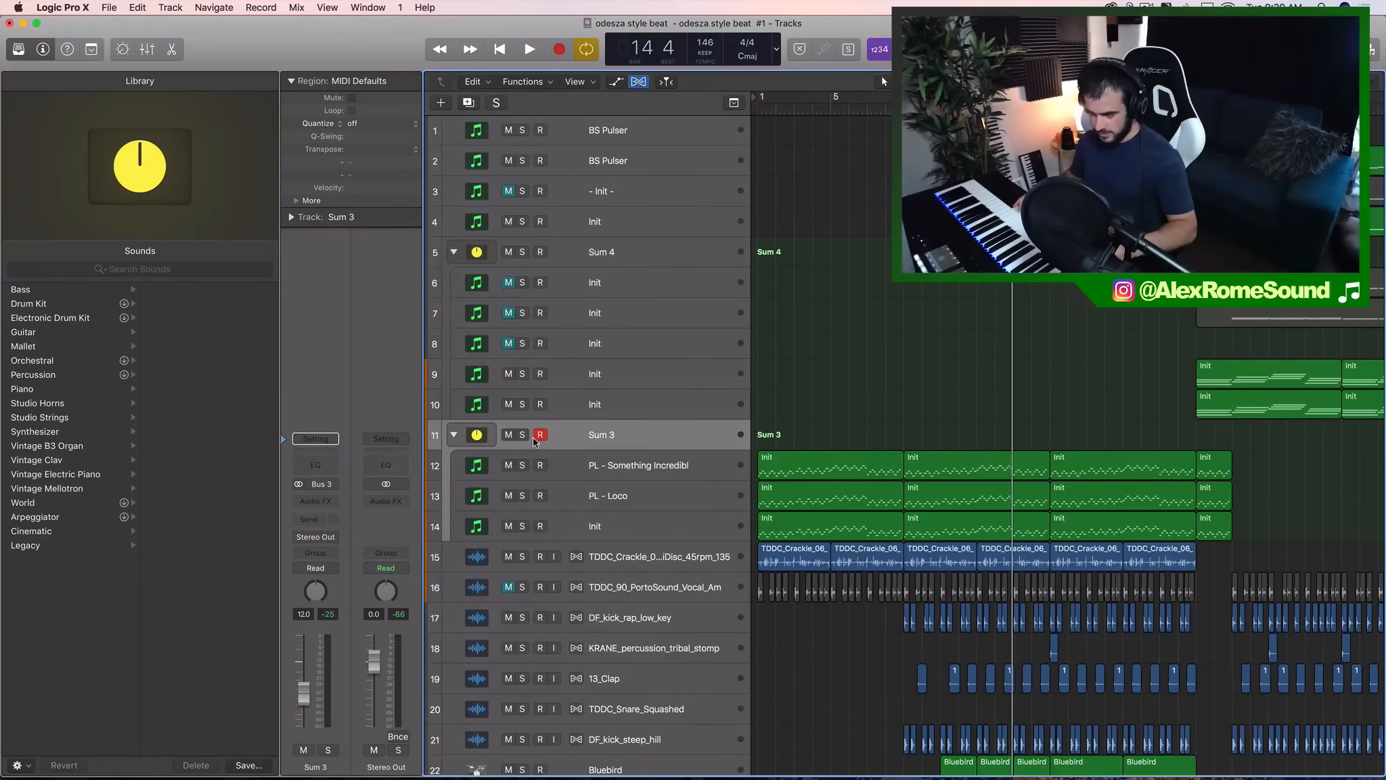
{"action": "left_click", "coordinate": [522, 434]}
{"action": "scroll", "coordinate": [910, 480], "scroll_direction": "down", "scroll_amount": 2}
{"action": "scroll", "coordinate": [934, 352], "scroll_direction": "down", "scroll_amount": 2}
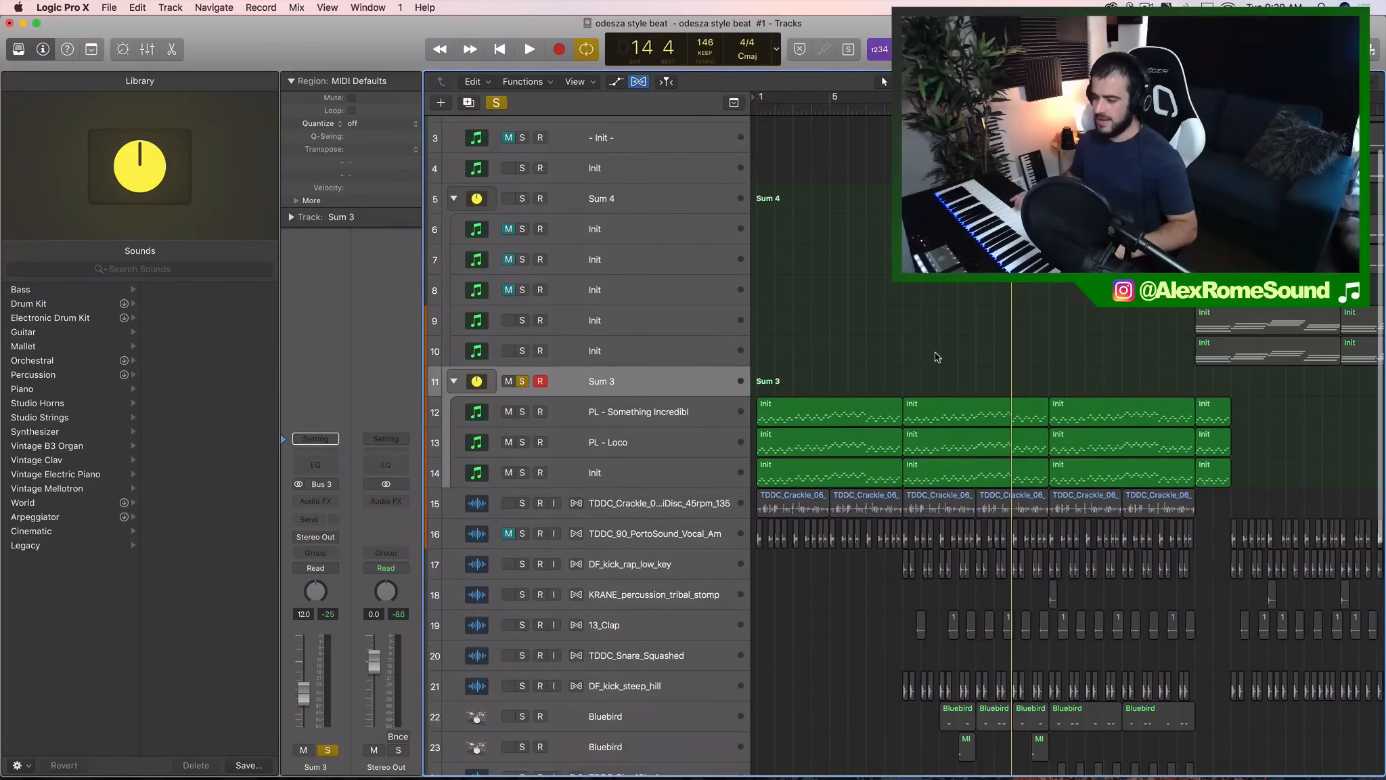
{"action": "key", "text": "space"}
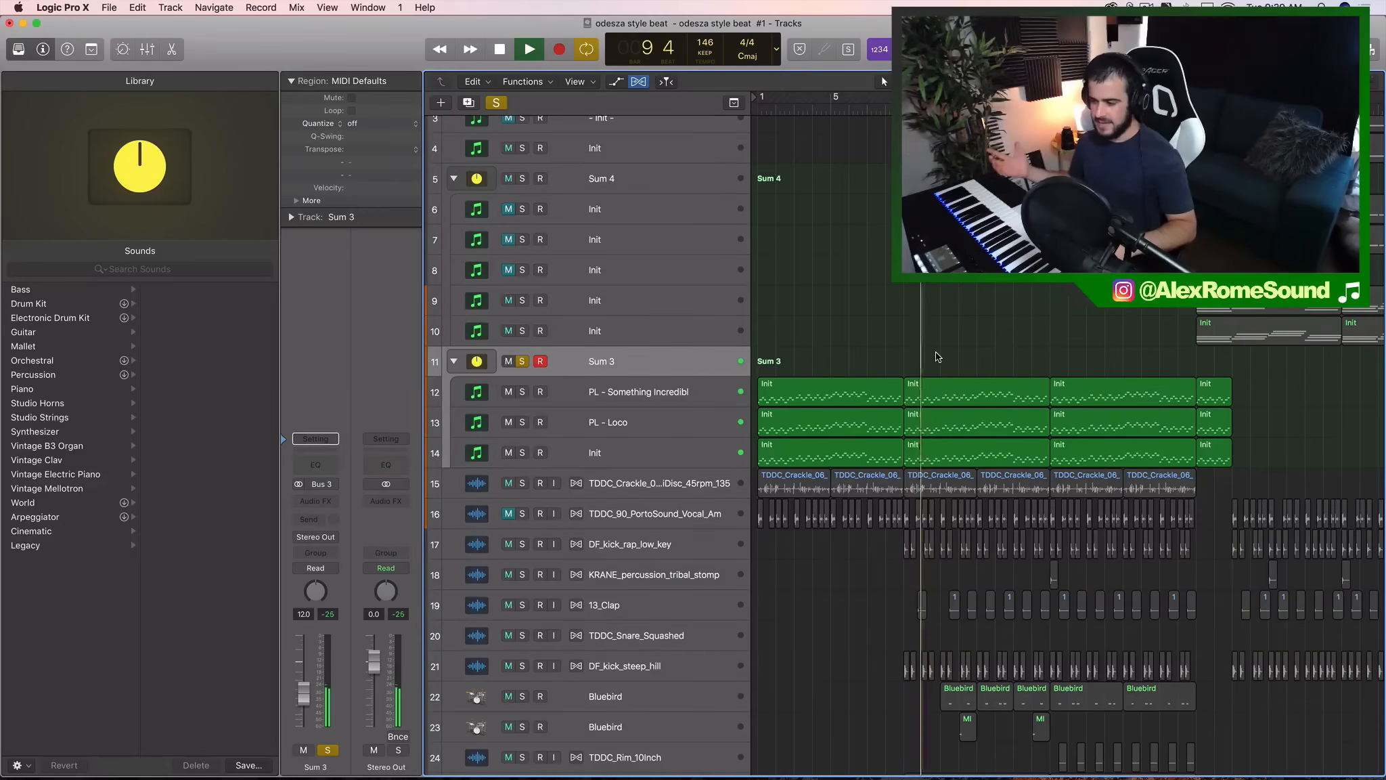
{"action": "key", "text": "space"}
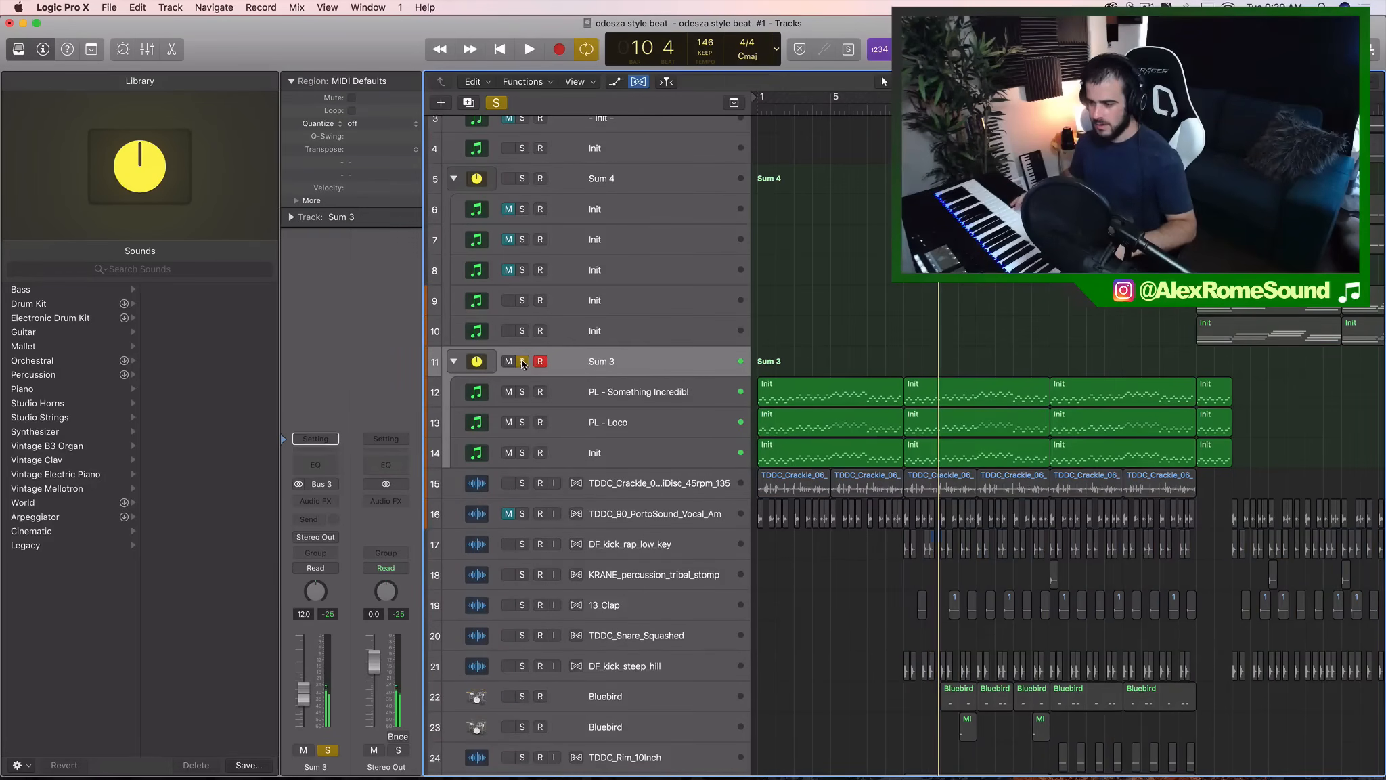
{"action": "left_click", "coordinate": [522, 361]}
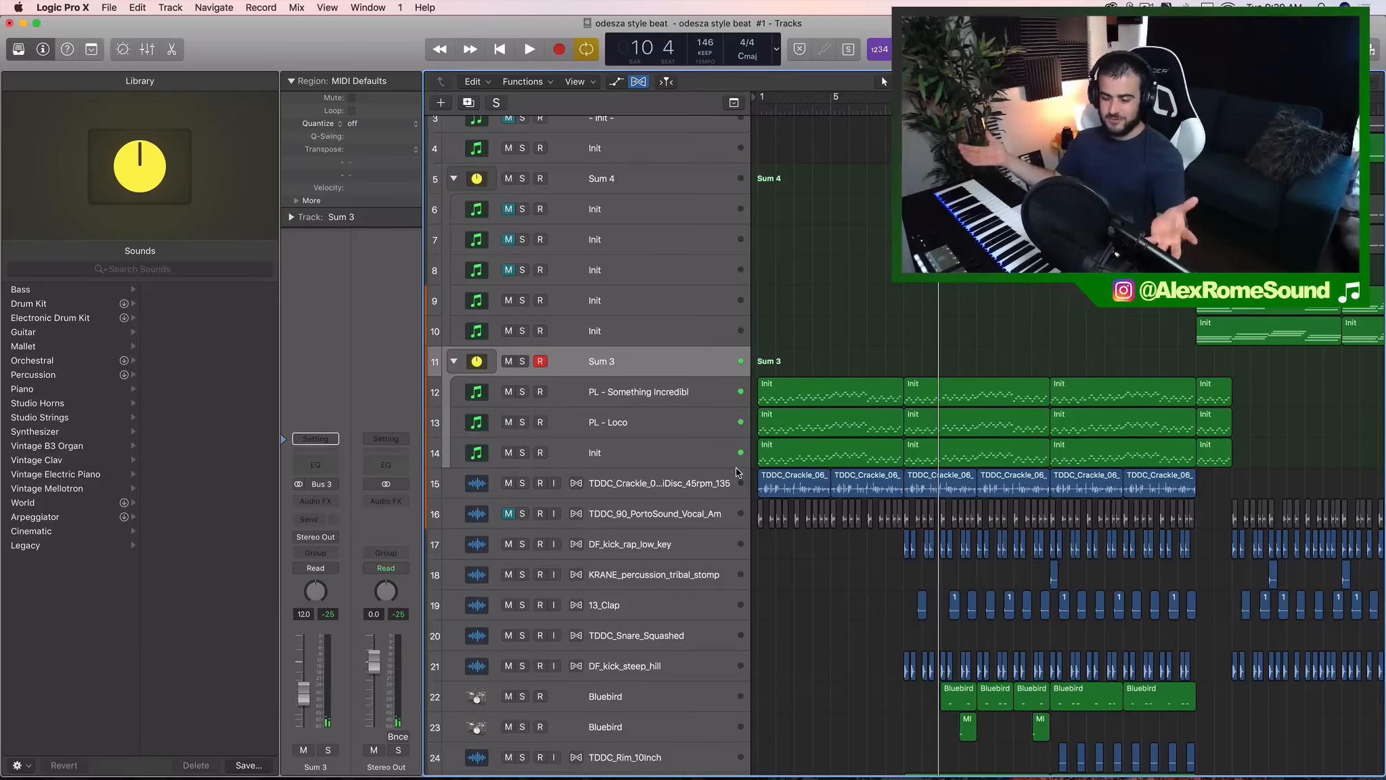